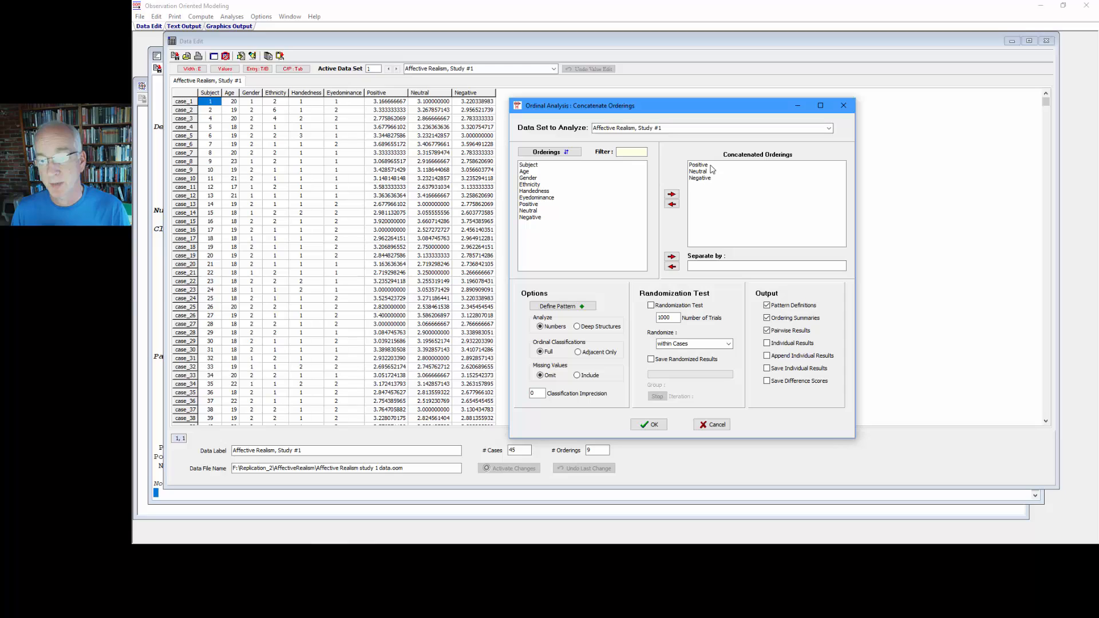
# - Review the defined ordinal pattern and run the concatenated-orderings analysis with individual results appended to the data set
pyautogui.click(593, 306)
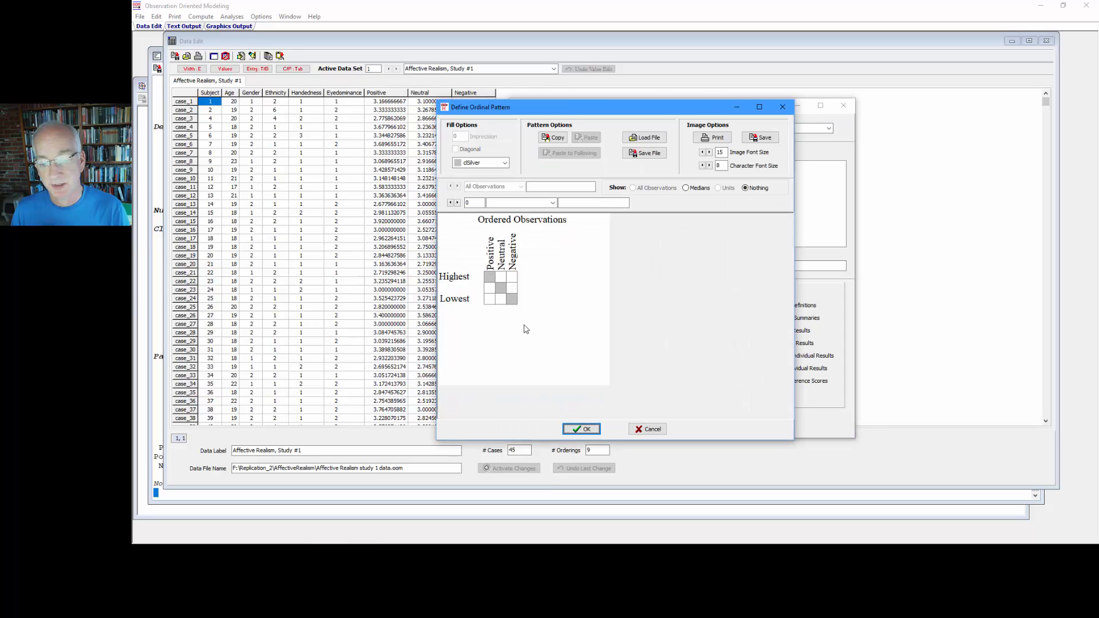
pyautogui.click(581, 429)
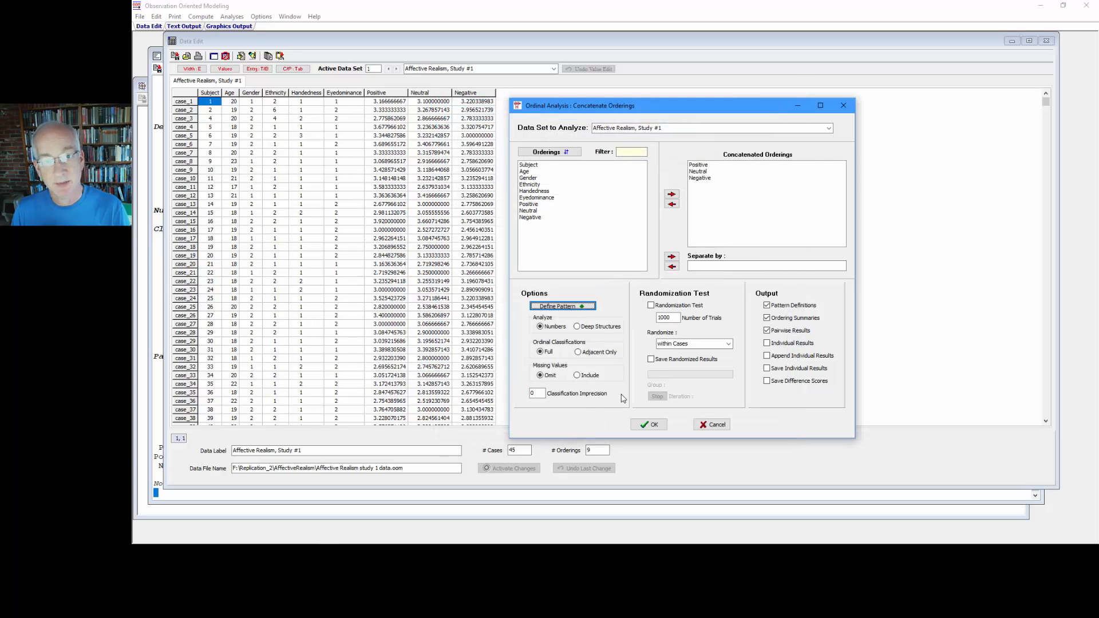
pyautogui.click(769, 356)
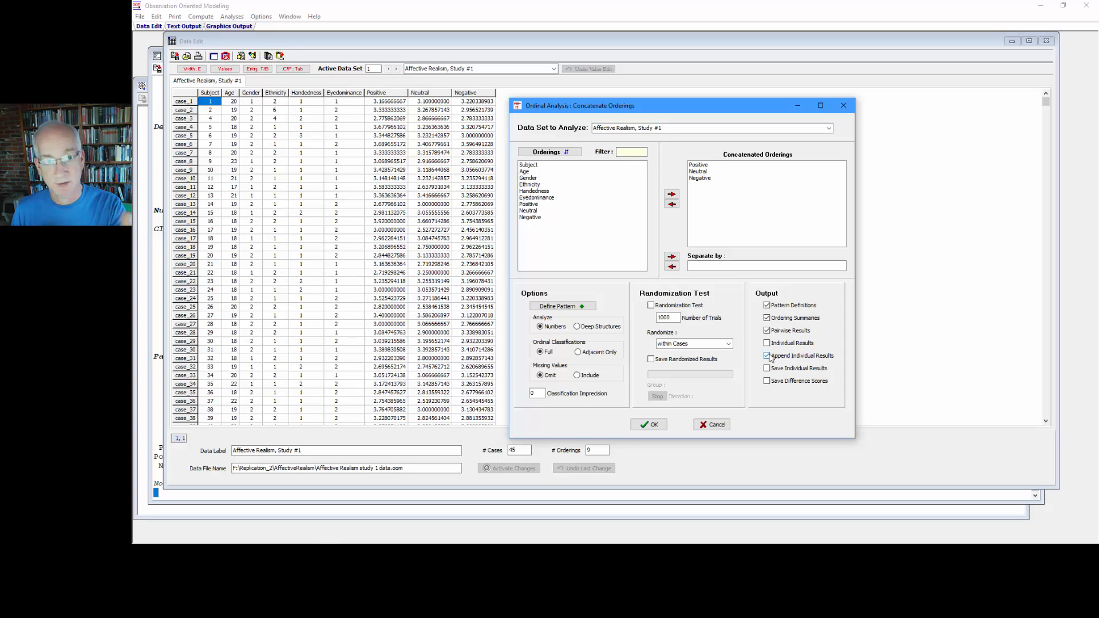
pyautogui.click(650, 424)
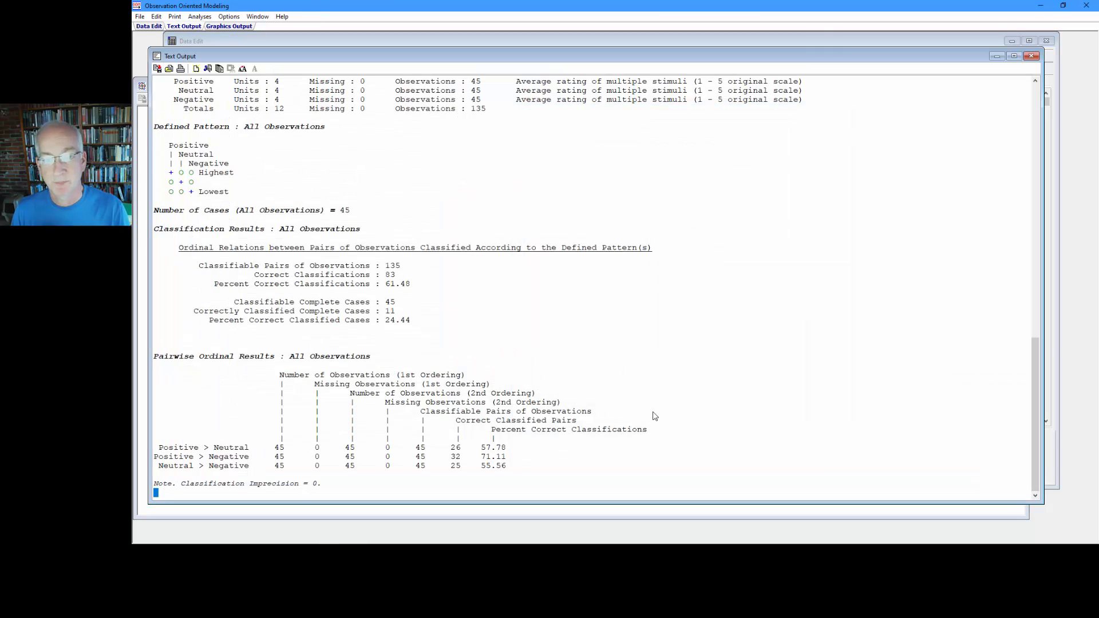
# - Return to the data set and open the unit definitions of its appended Percent Correct Classification ordering
pyautogui.click(305, 43)
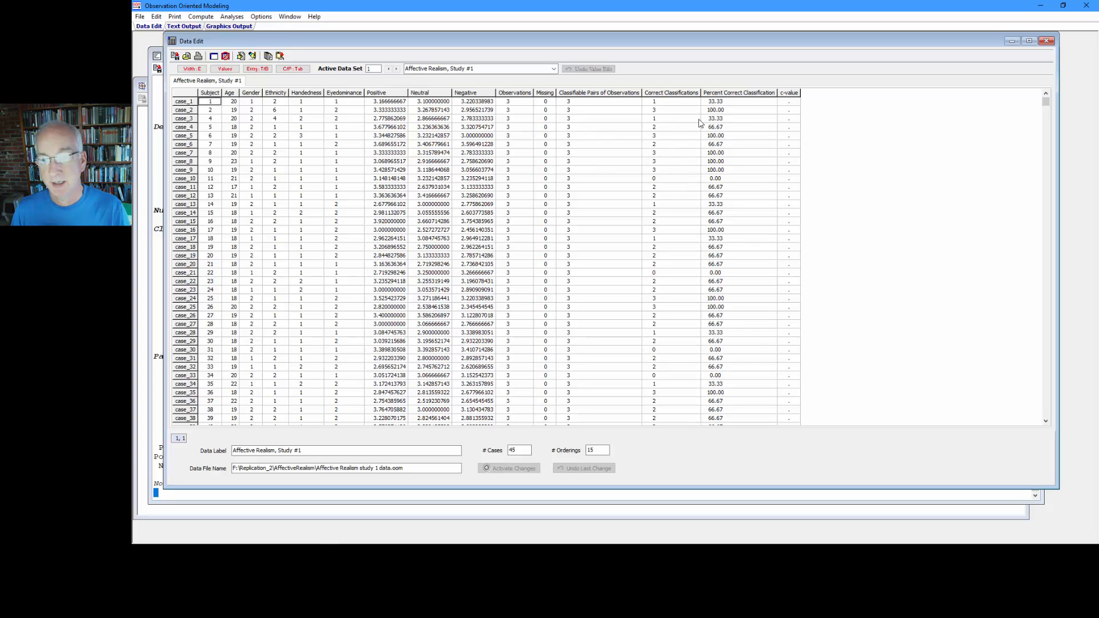
pyautogui.moveTo(744, 102); pyautogui.dragTo(763, 235)
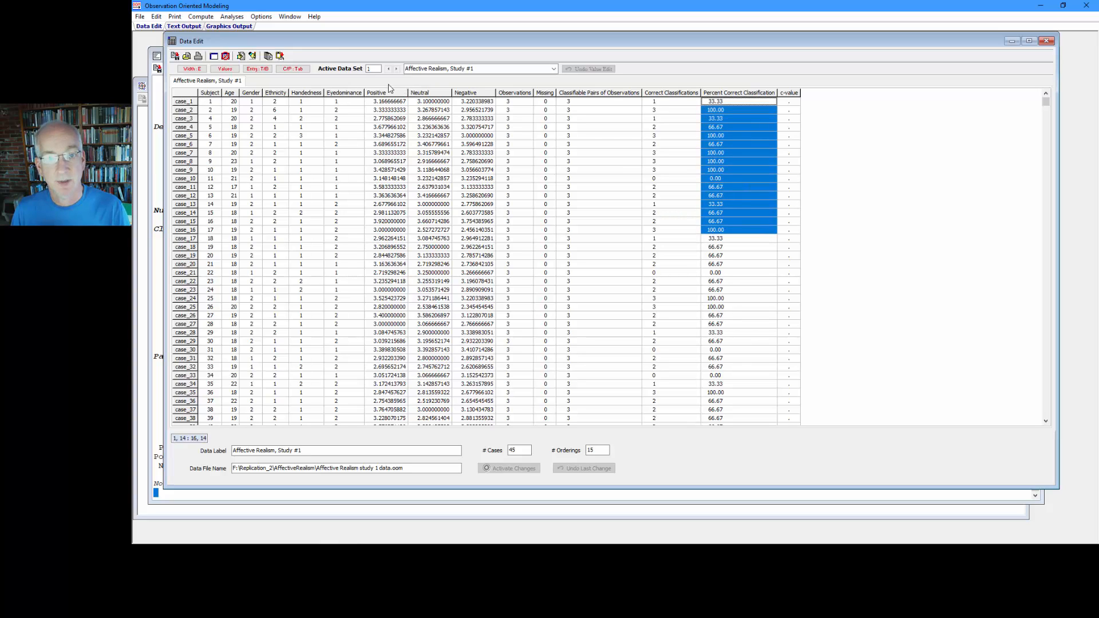
pyautogui.click(241, 57)
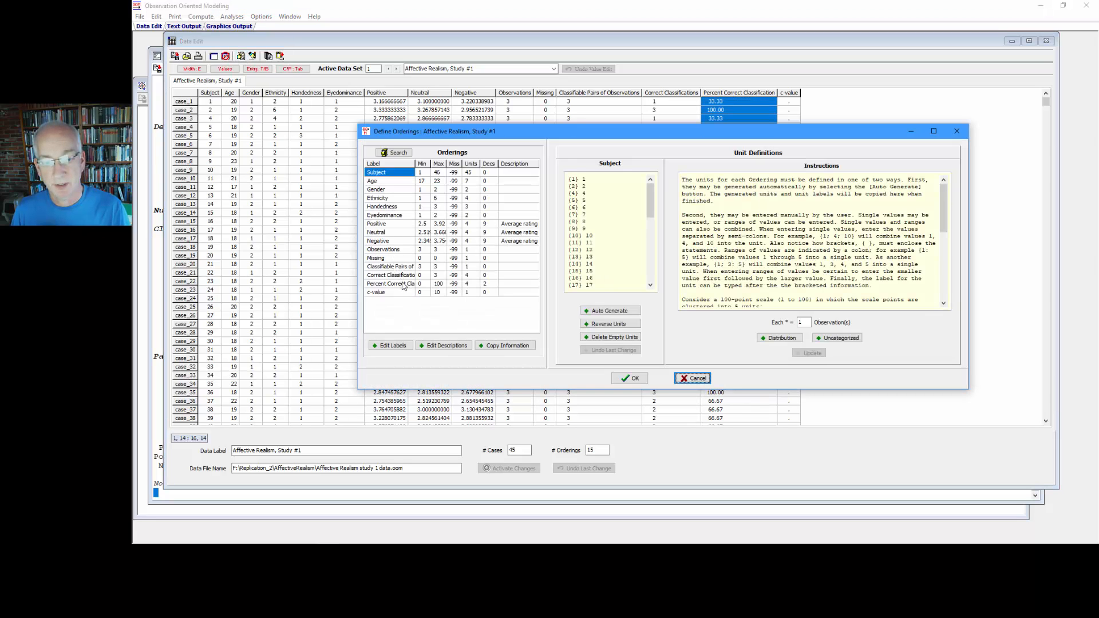
pyautogui.click(403, 285)
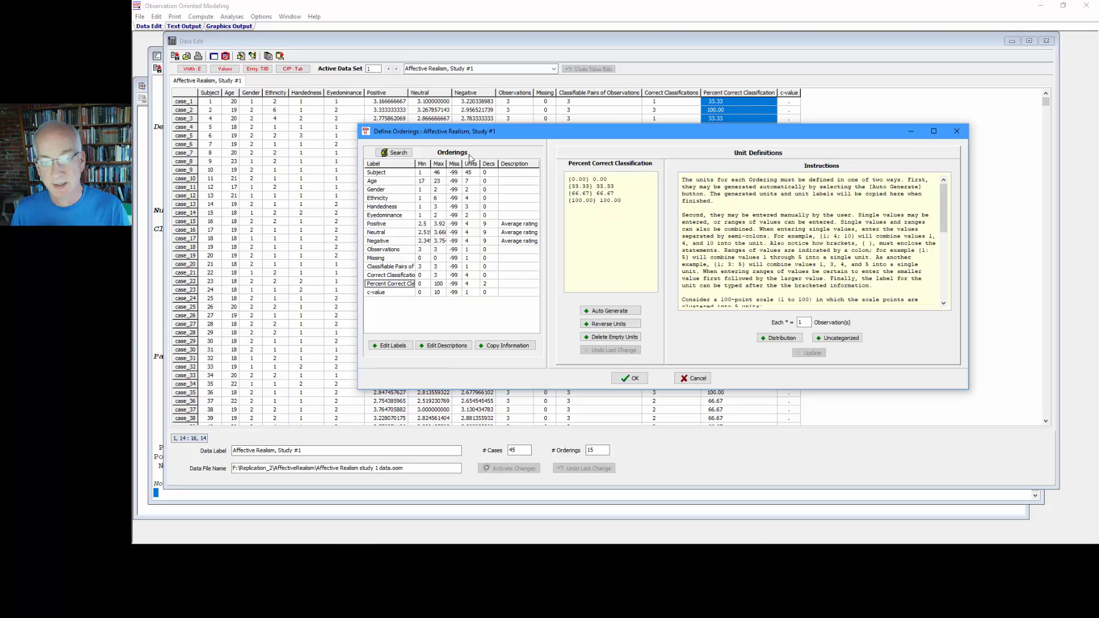
# - Maximize the Define Orderings window and widen the orderings list and its Label column to show the full names
pyautogui.click(934, 131)
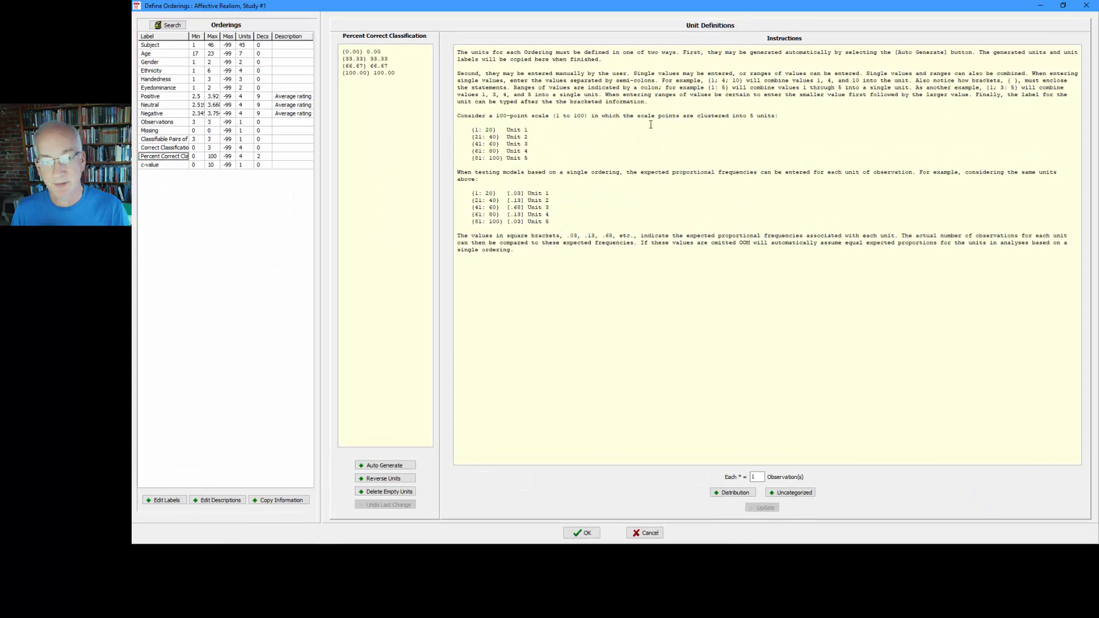
pyautogui.moveTo(321, 27); pyautogui.dragTo(420, 33)
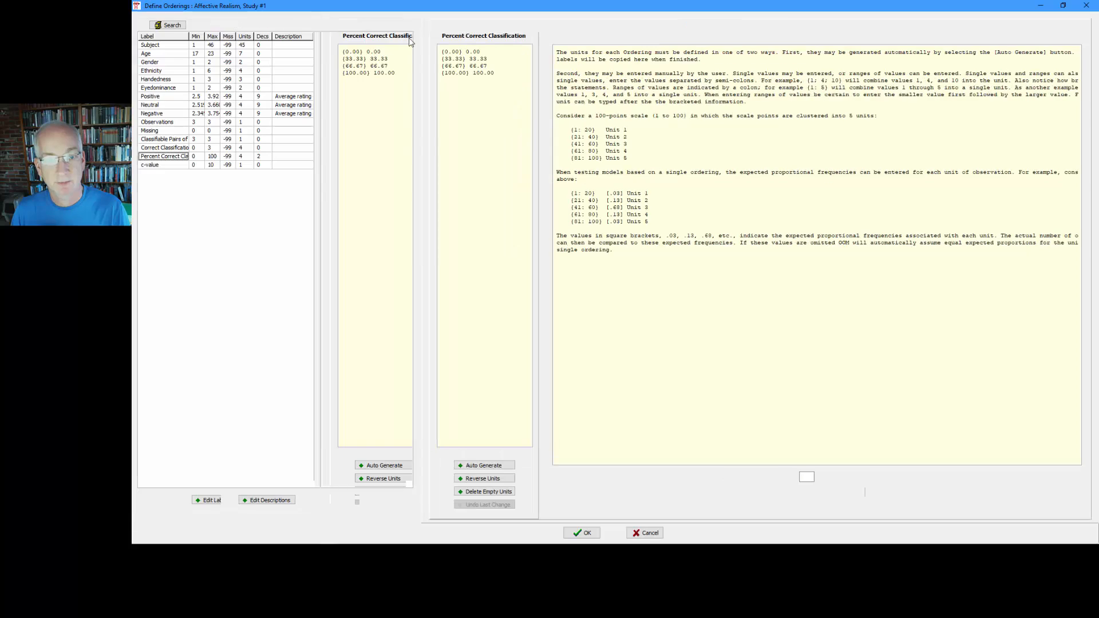
pyautogui.moveTo(190, 36); pyautogui.dragTo(247, 36)
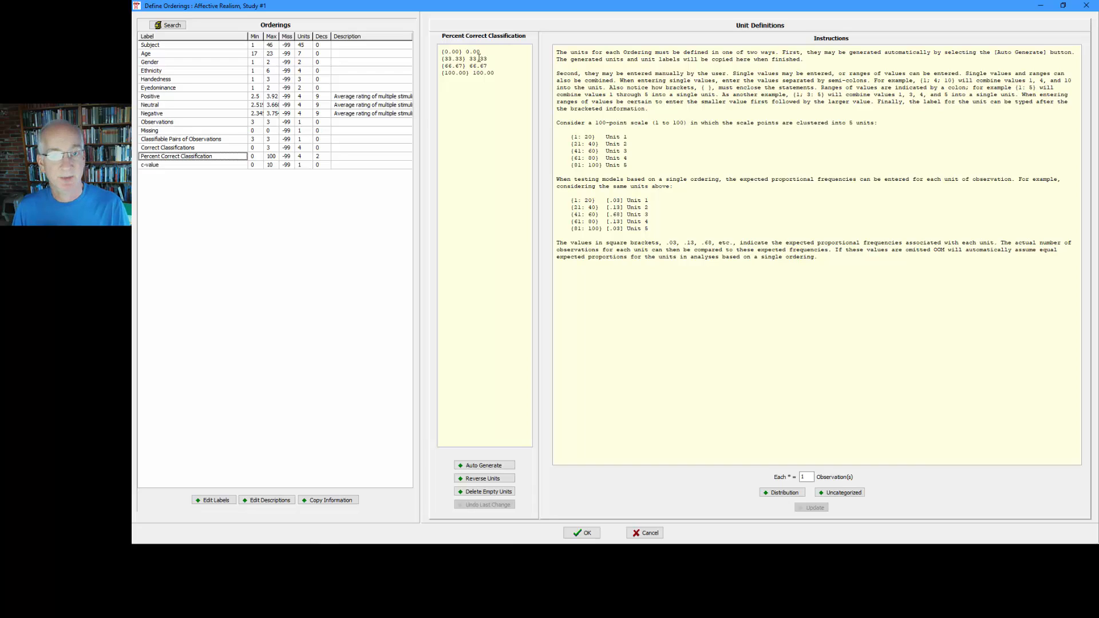
# - Show the distribution of Percent Correct Classification and examine the number of observations in each of its units
pyautogui.moveTo(487, 52); pyautogui.dragTo(437, 51)
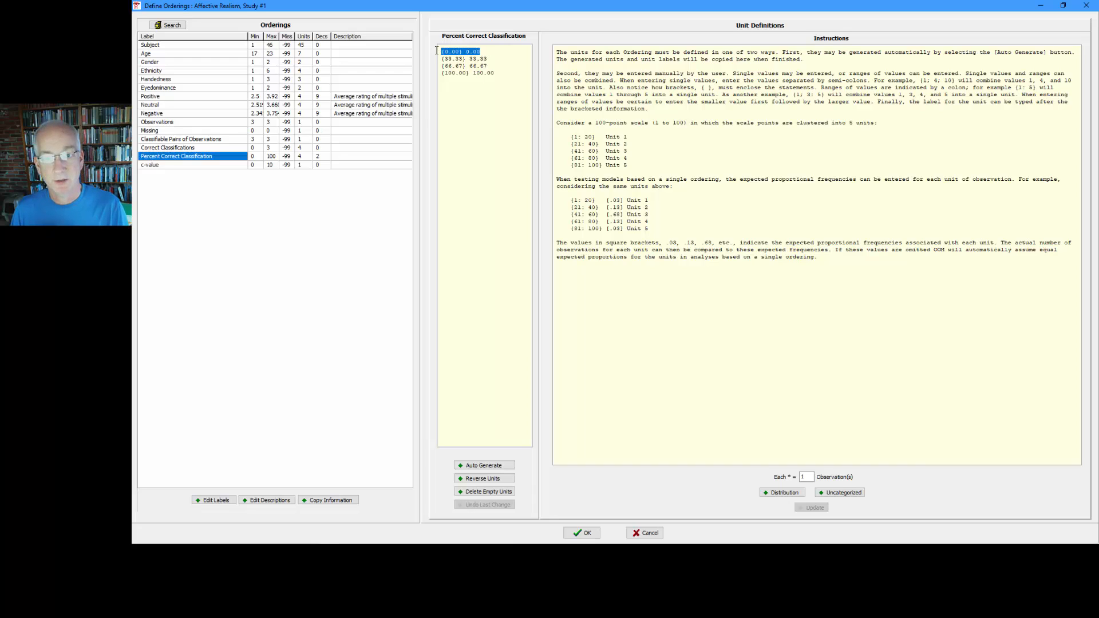
pyautogui.click(765, 492)
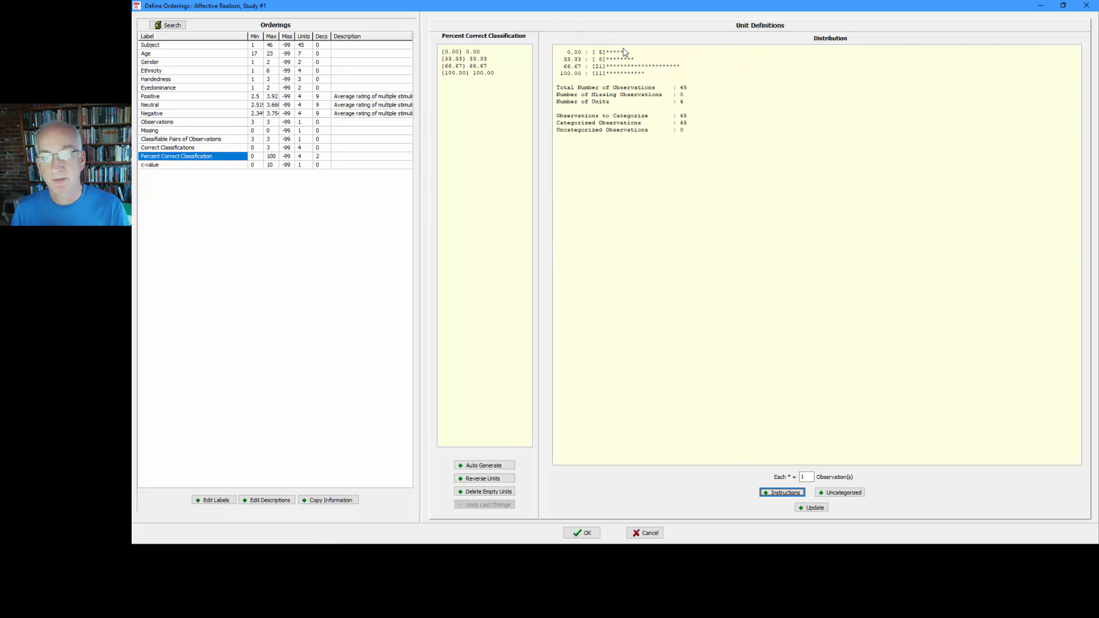
pyautogui.moveTo(627, 51); pyautogui.dragTo(556, 55)
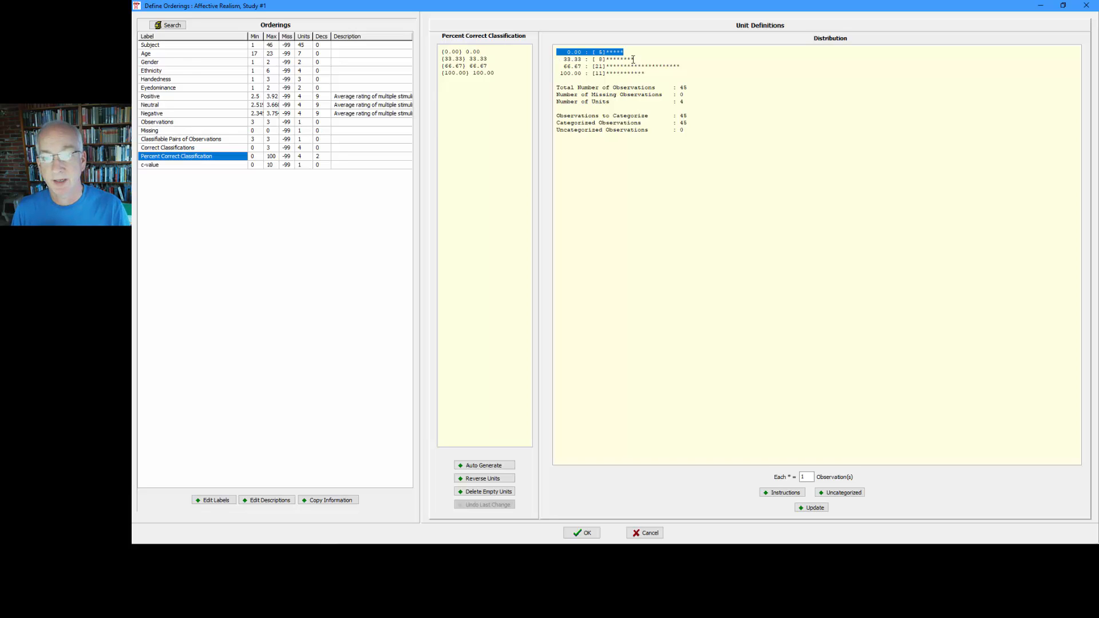
pyautogui.moveTo(633, 59); pyautogui.dragTo(553, 58)
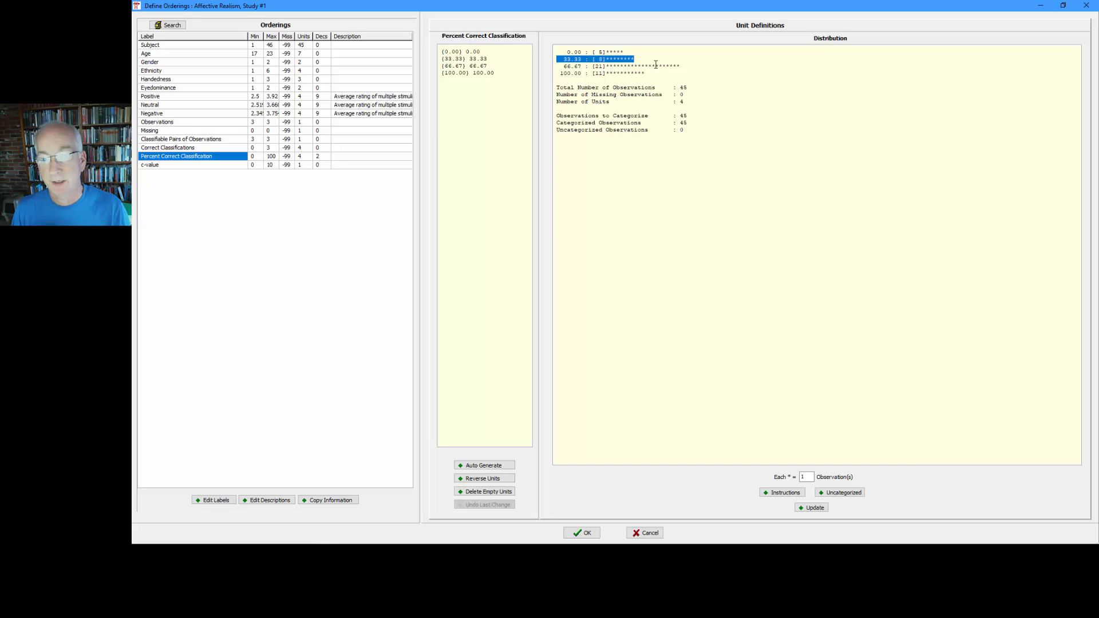
pyautogui.moveTo(680, 66); pyautogui.dragTo(549, 69)
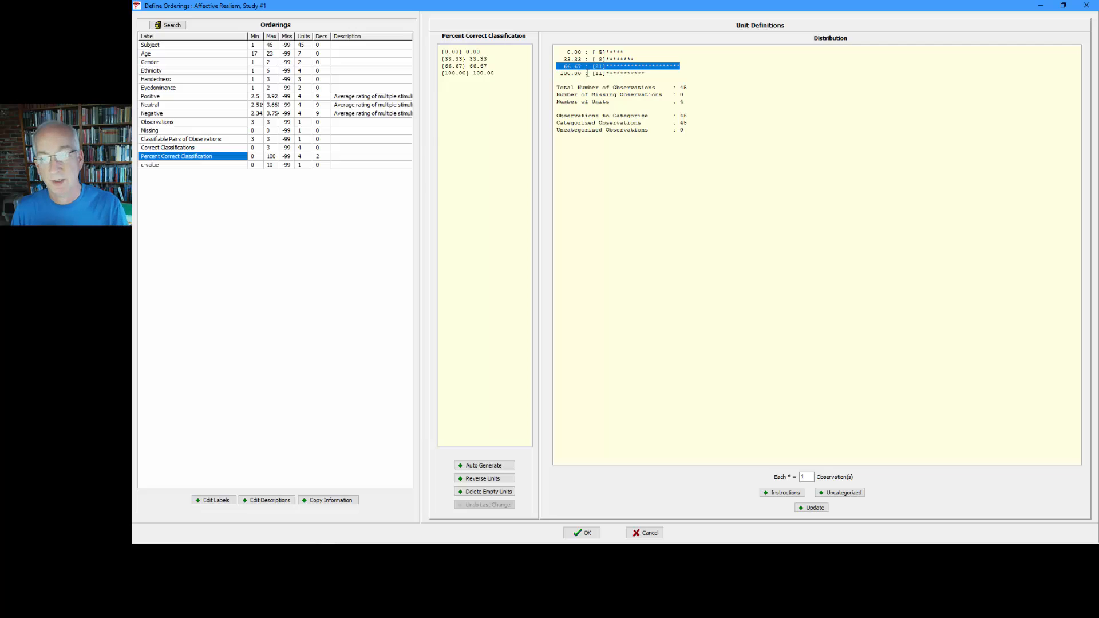
pyautogui.moveTo(646, 73); pyautogui.dragTo(559, 79)
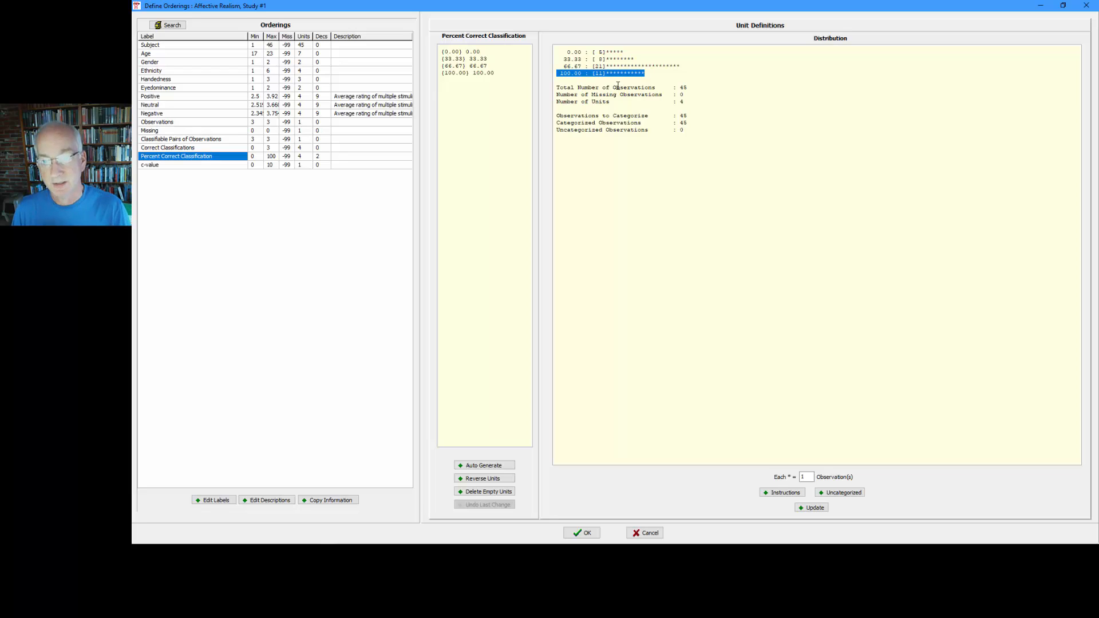
# - Label the 0.00 unit "Opposite" and combine 33.33 and 66.67 into one unit labelled "Not Fitting"
pyautogui.click(491, 52)
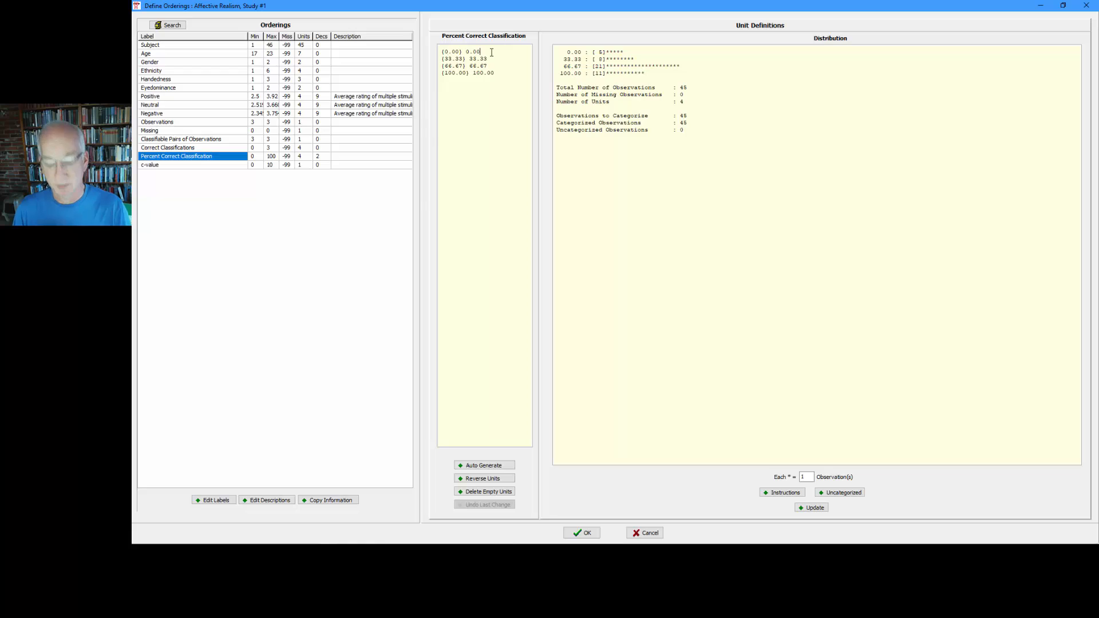
pyautogui.press('BackSpace')
pyautogui.press('BackSpace')
pyautogui.press('BackSpace')
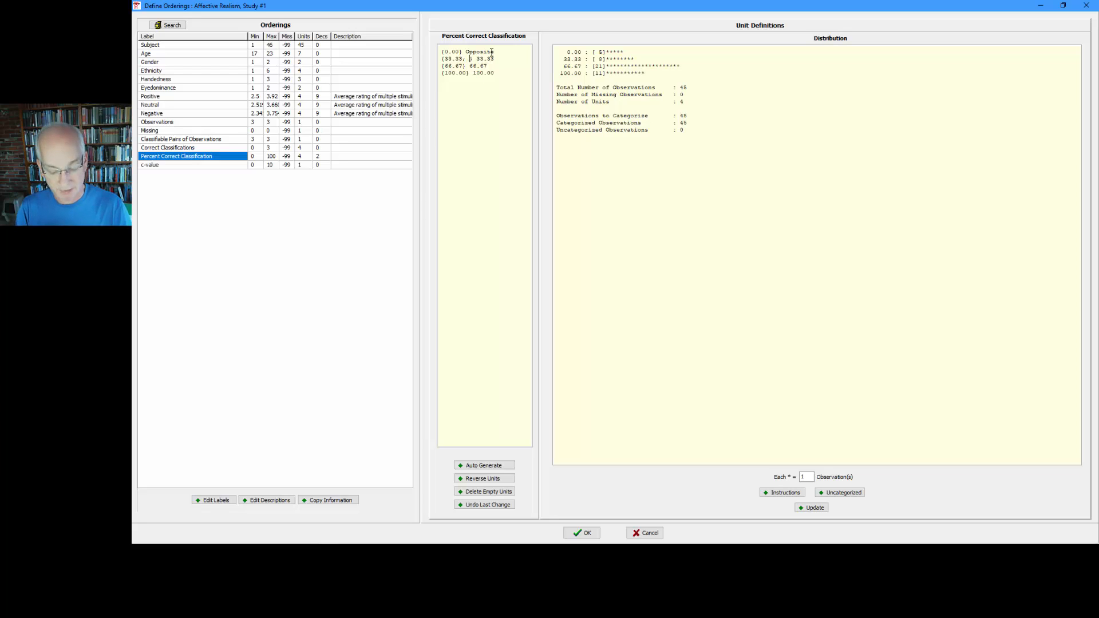
pyautogui.write('66.67')
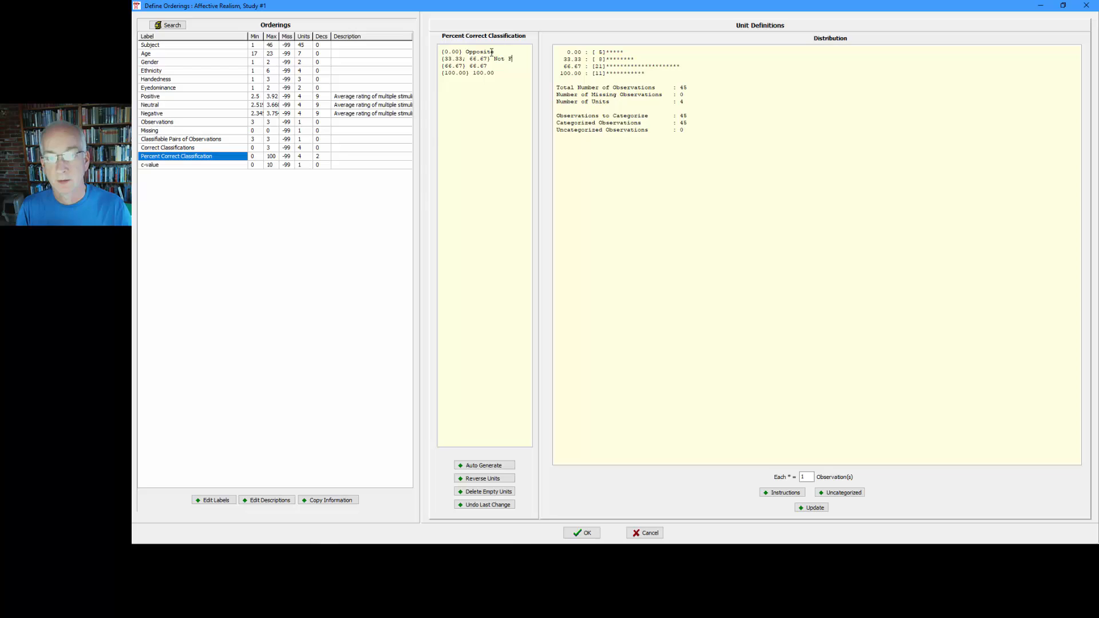
pyautogui.write('ting')
# - Delete the separate 66.67 unit and label the 100.00 unit "Fit"
pyautogui.press('Down')
pyautogui.press('Home')
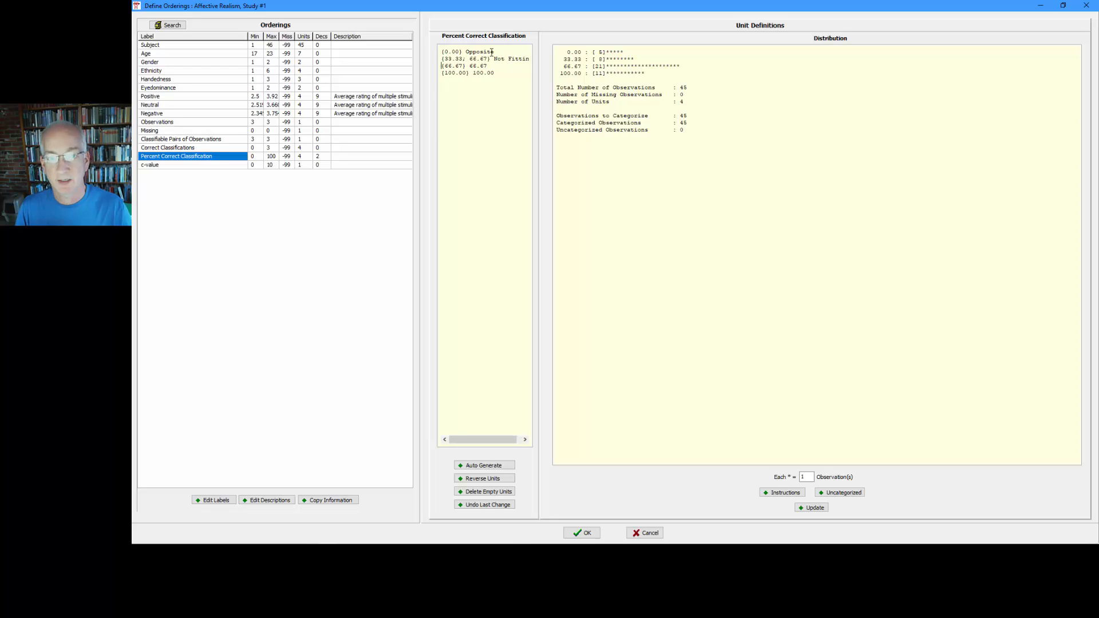
pyautogui.hotkey('shift', 'Down')
pyautogui.press('Delete')
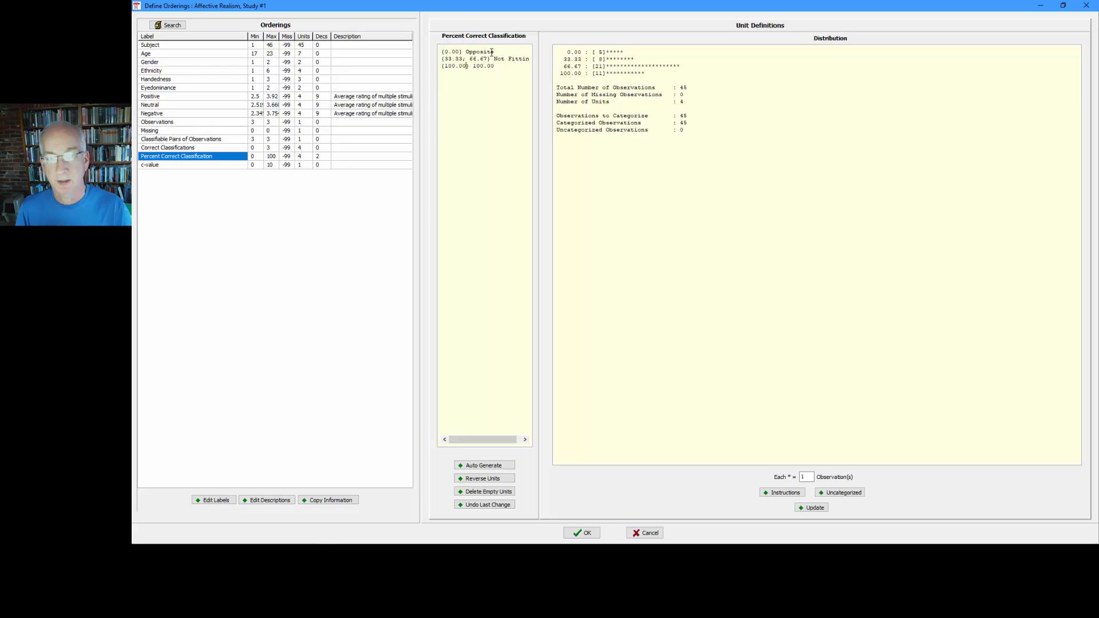
pyautogui.write('Fit')
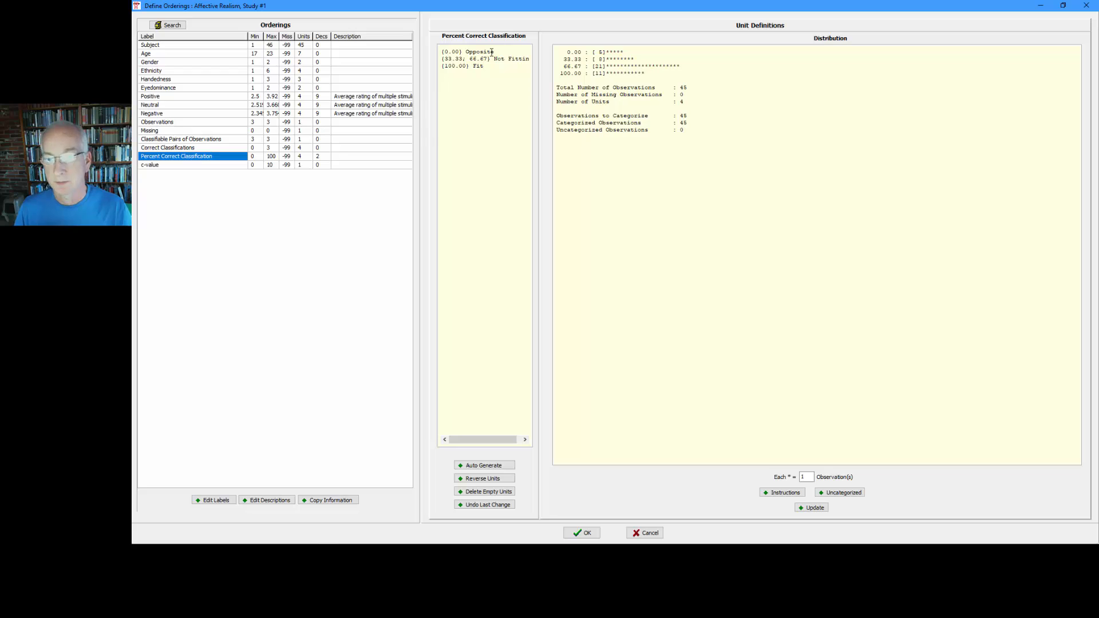
# - Update the distribution for the redefined units, compare the Opposite and Fit groups, and accept the ordering definitions
pyautogui.click(810, 508)
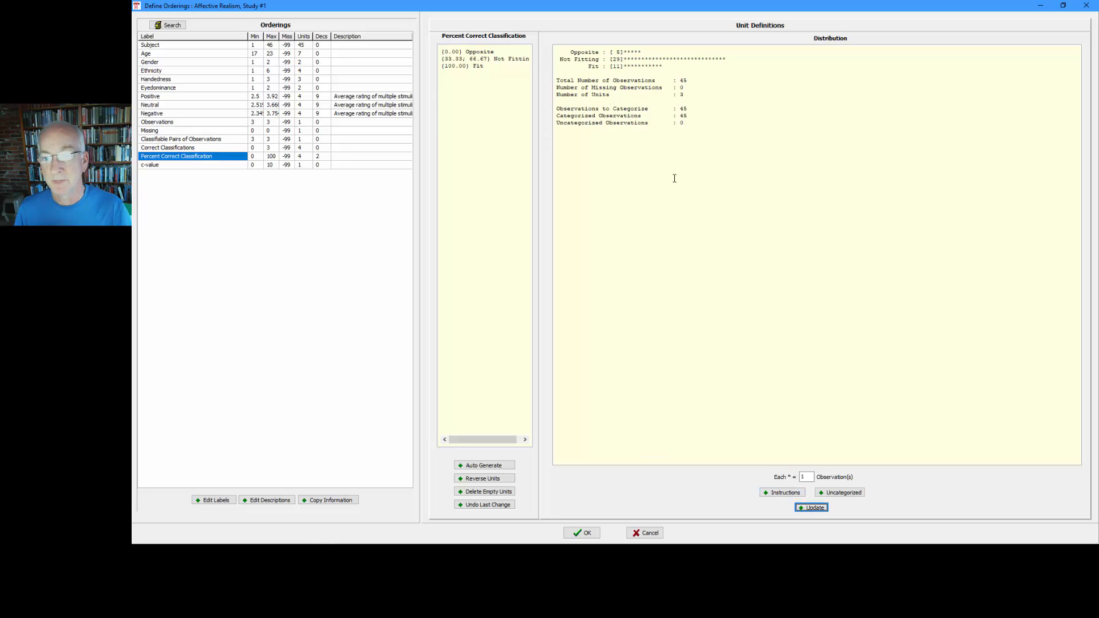
pyautogui.moveTo(642, 52); pyautogui.dragTo(555, 53)
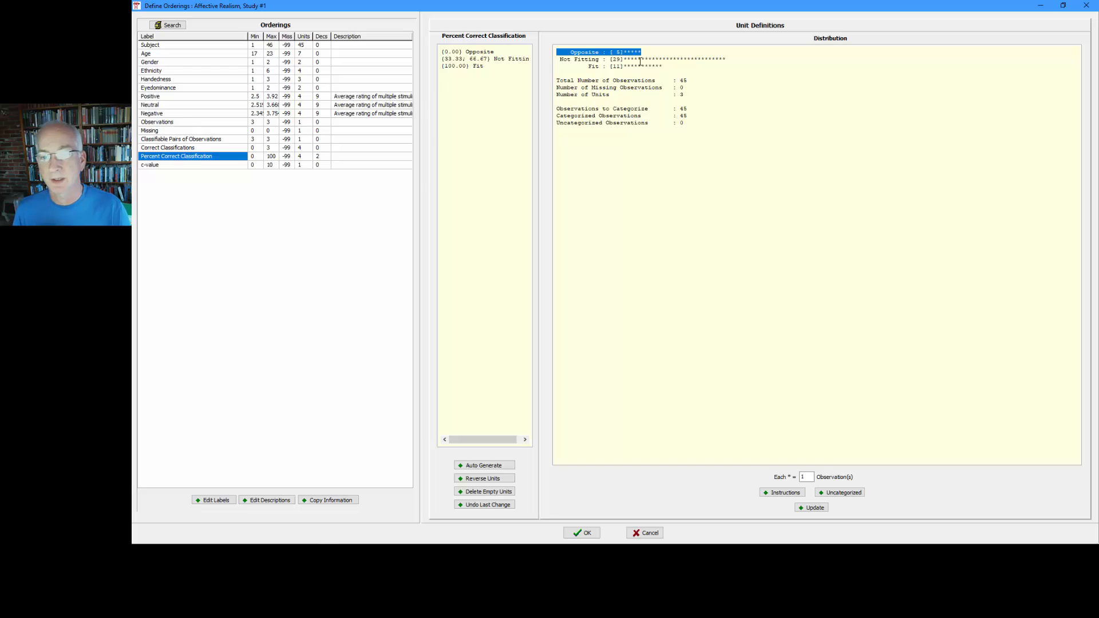
pyautogui.moveTo(663, 66); pyautogui.dragTo(585, 63)
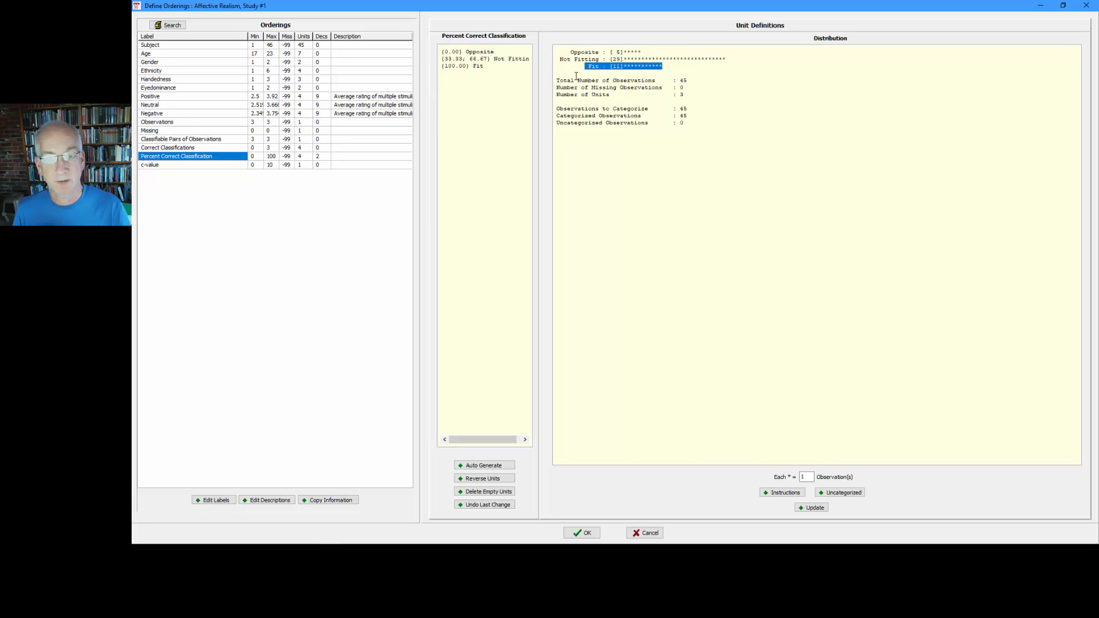
pyautogui.click(582, 533)
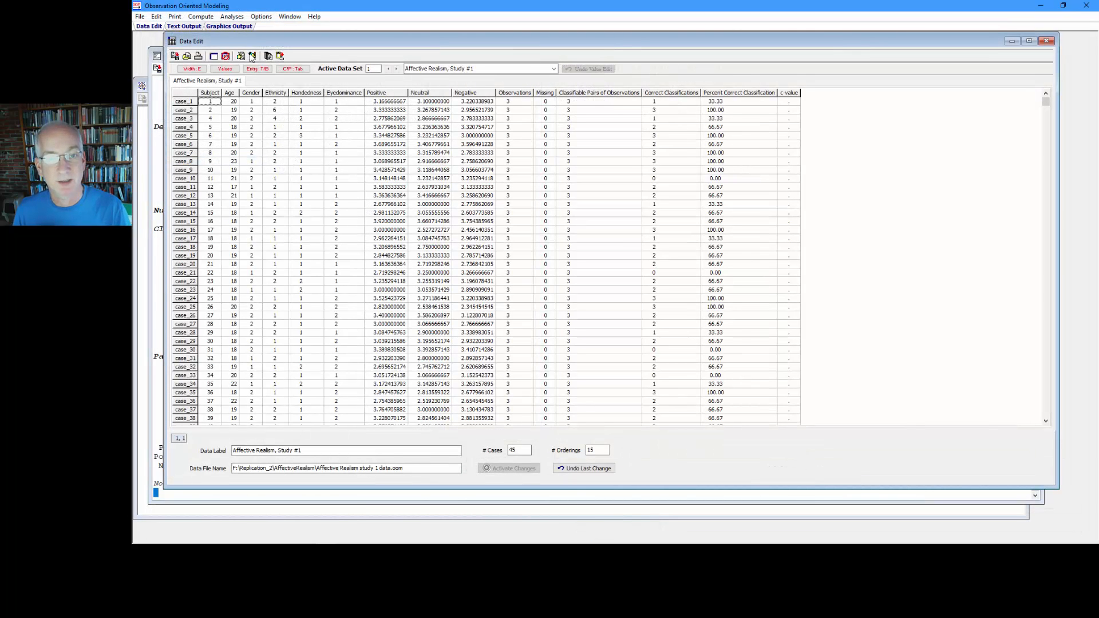
# - Open a Profile Plot for the Affective Realism, Study #1 data set in a maximized window
pyautogui.click(231, 17)
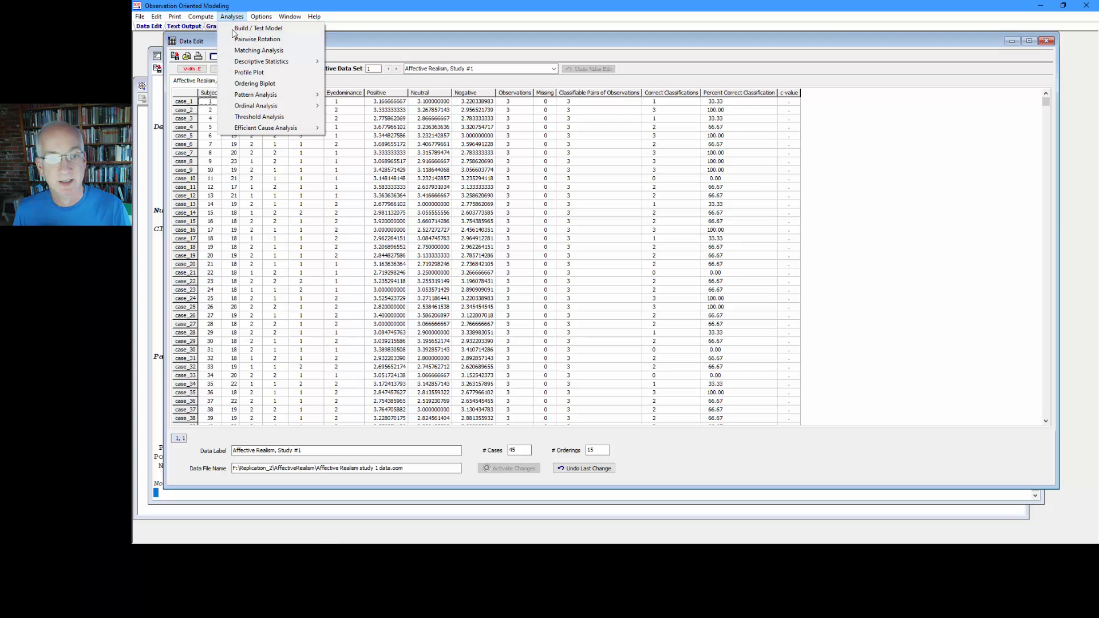
pyautogui.click(250, 73)
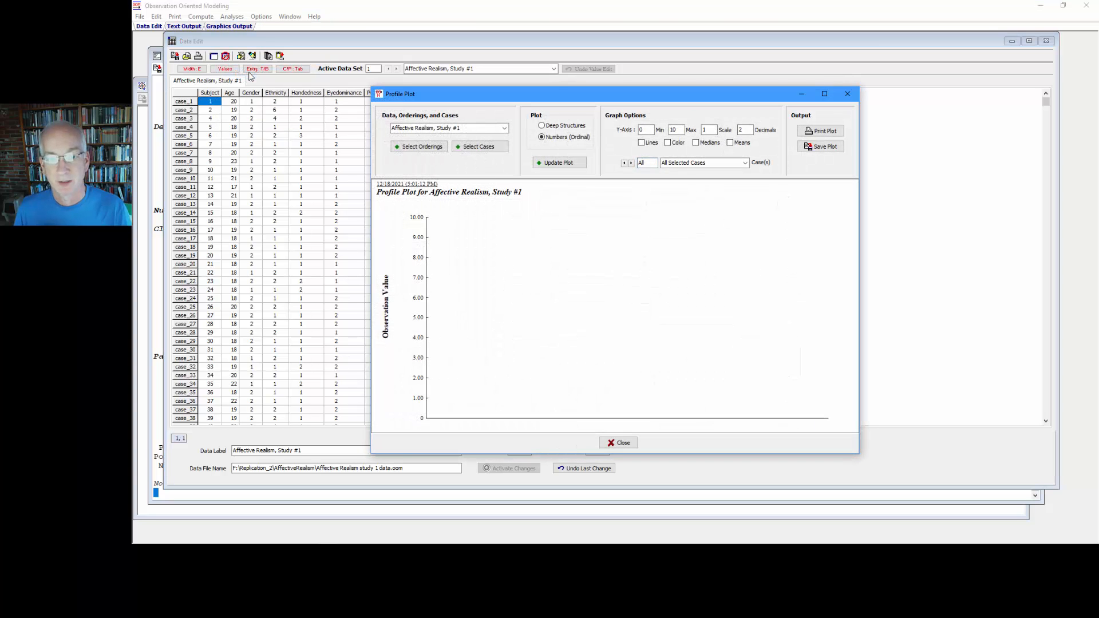
pyautogui.click(824, 94)
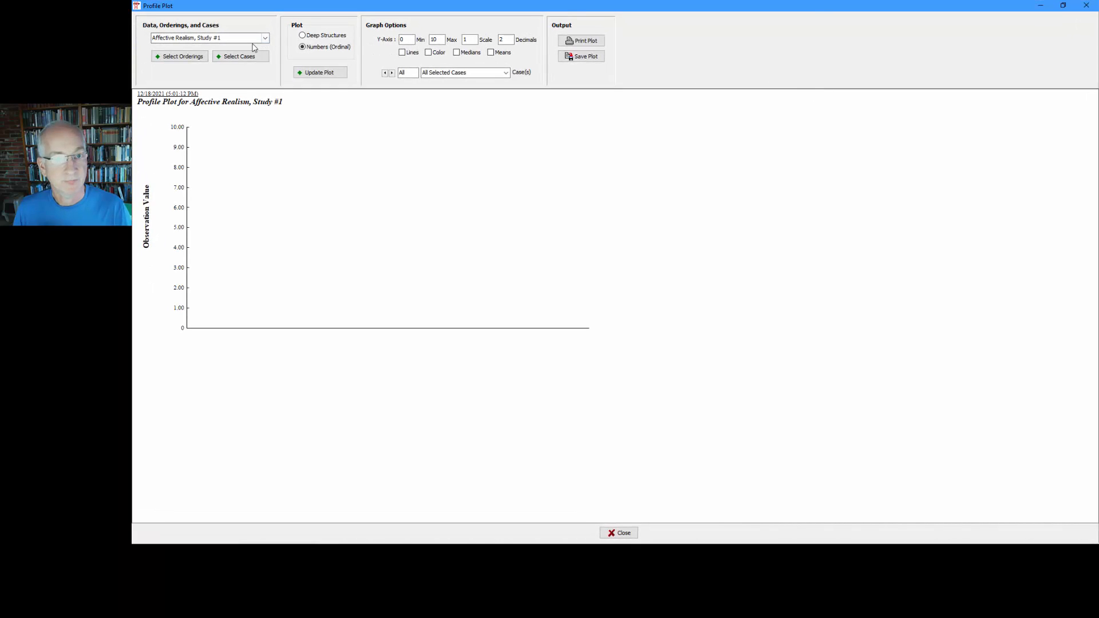
# - Set Positive, Neutral and Negative as the orderings to plot, separated by Percent Correct Classification
pyautogui.click(196, 59)
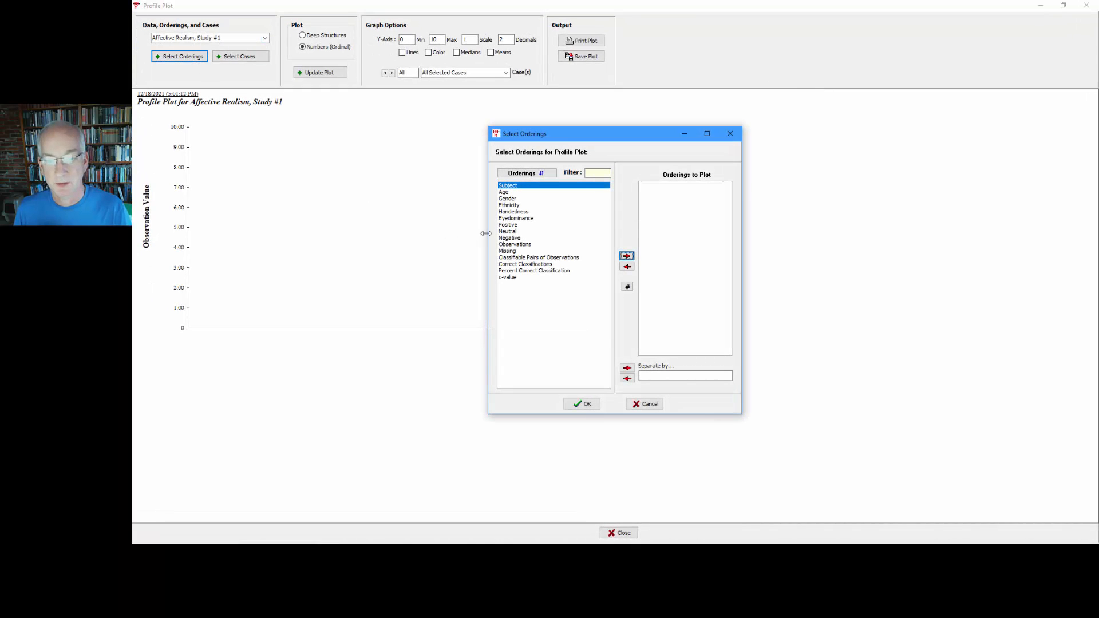
pyautogui.moveTo(503, 226); pyautogui.dragTo(525, 244)
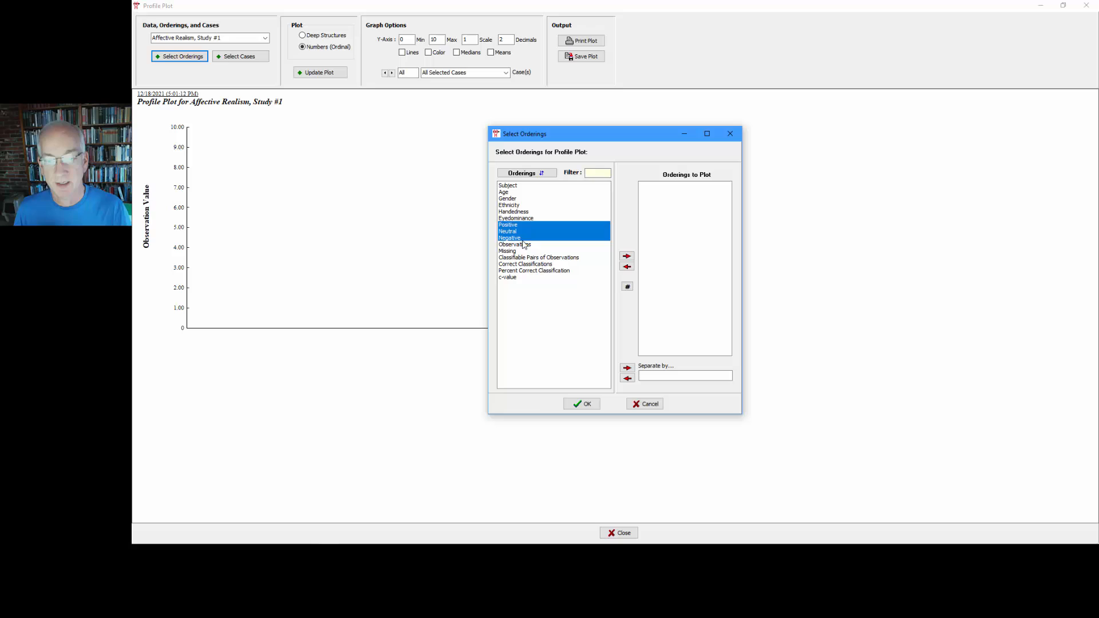
pyautogui.click(627, 256)
pyautogui.click(563, 271)
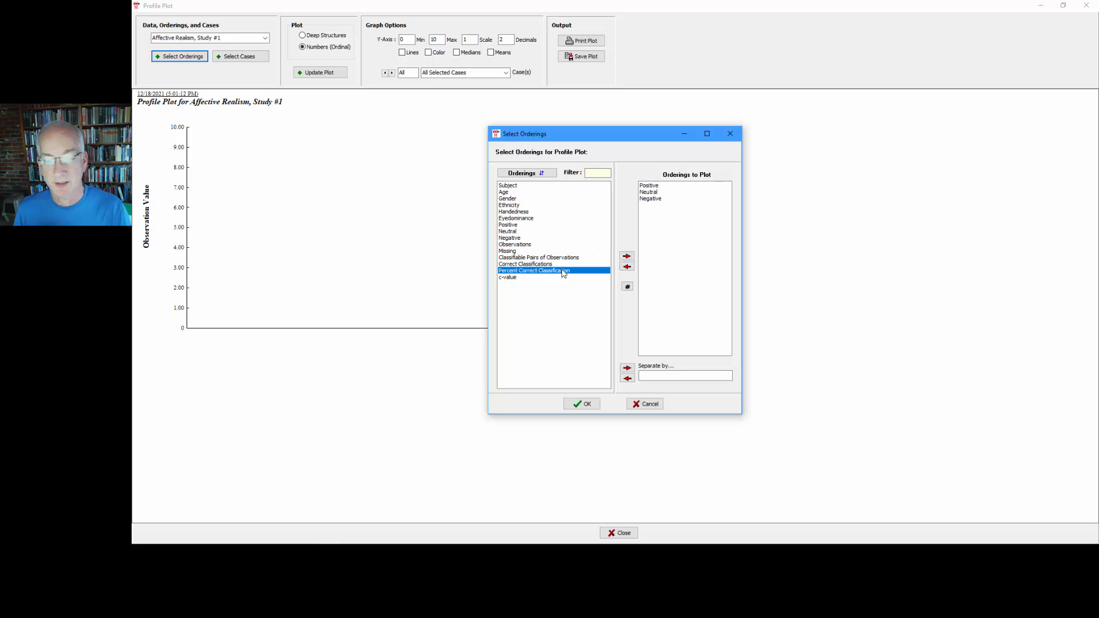
pyautogui.click(627, 368)
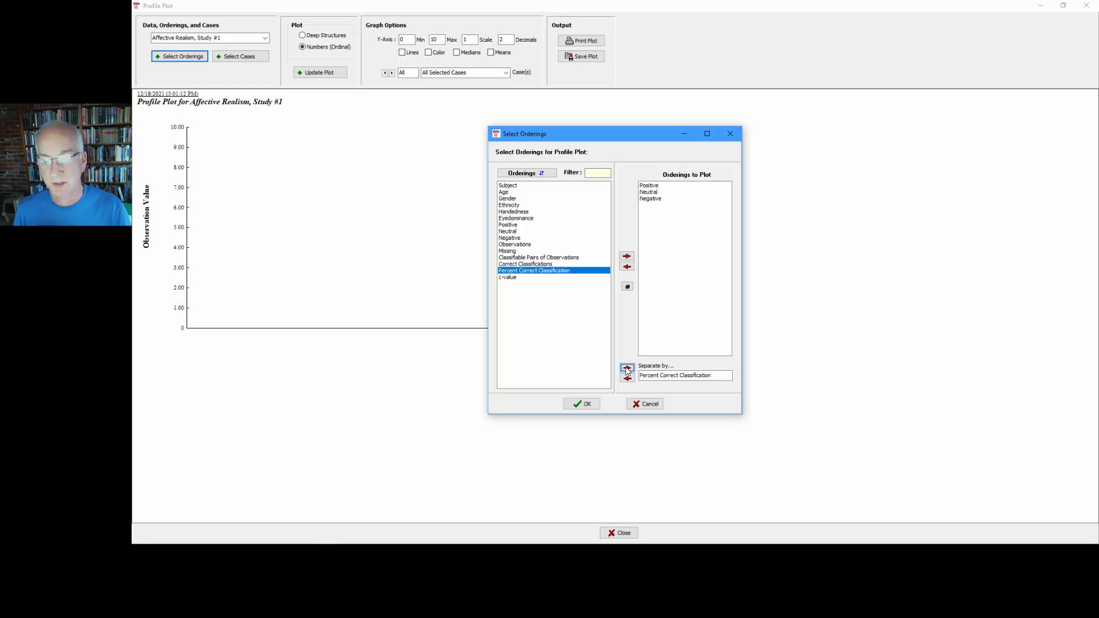
pyautogui.click(585, 404)
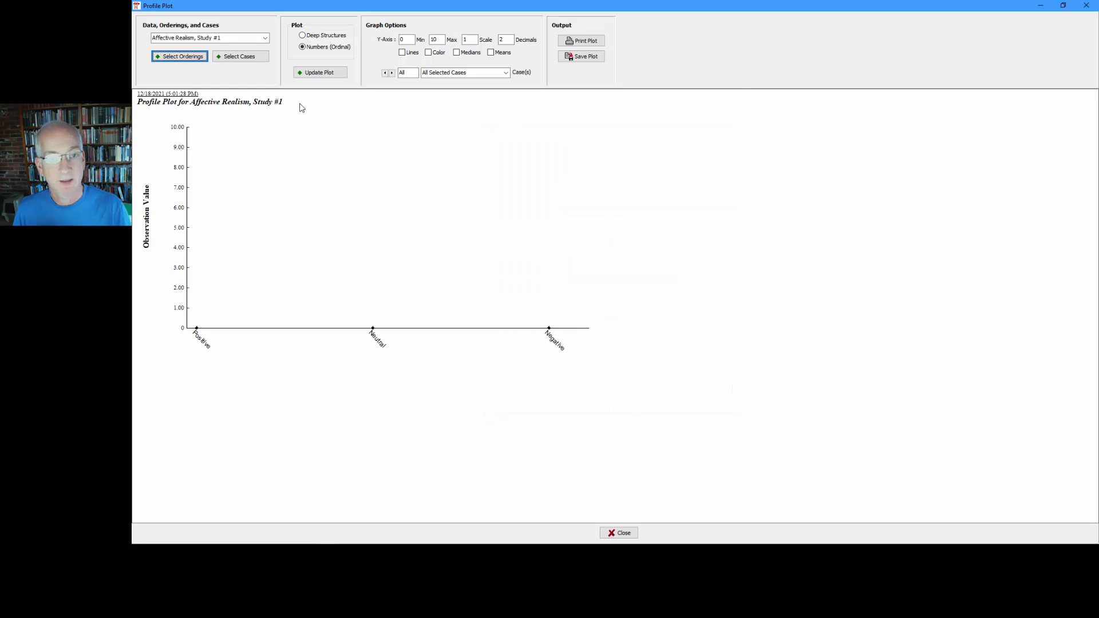
# - Include all cases of the data set in the profile plot
pyautogui.click(249, 58)
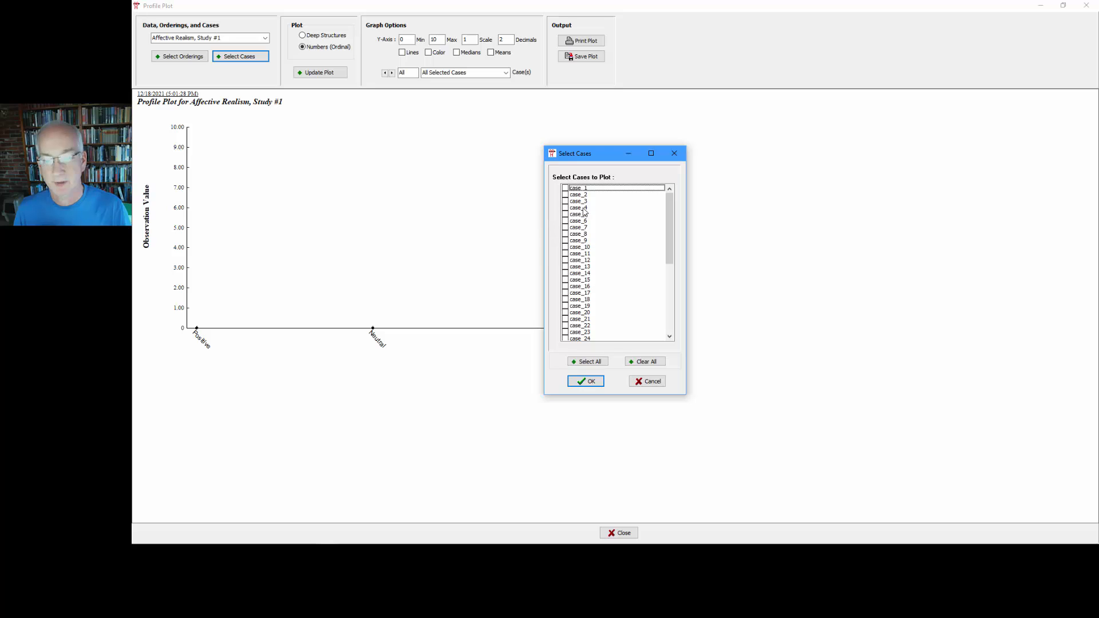
pyautogui.click(595, 362)
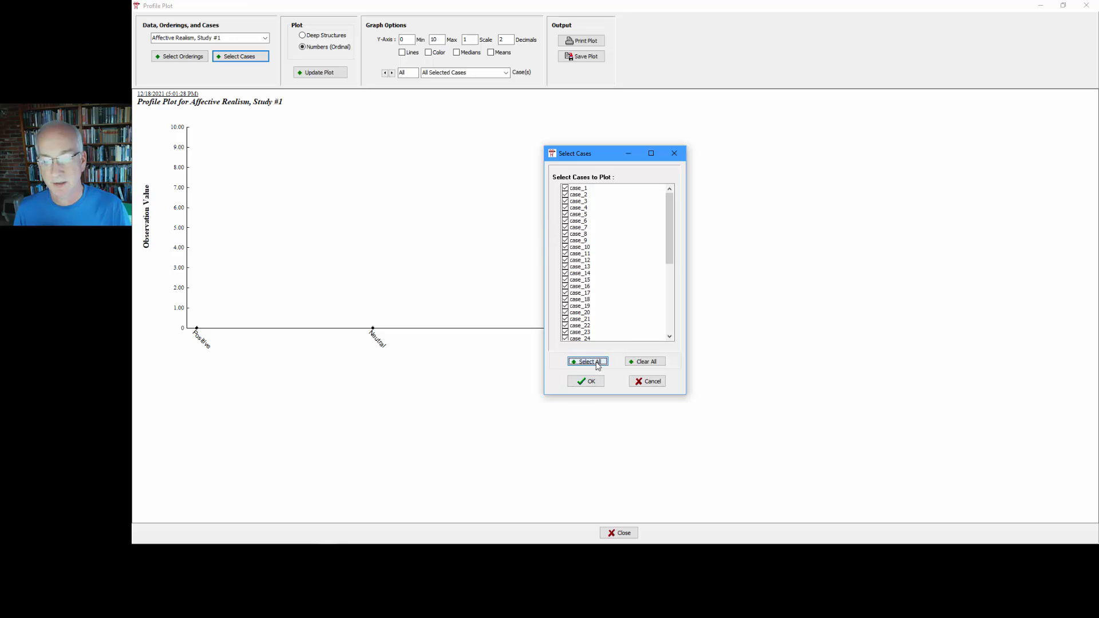
pyautogui.click(592, 381)
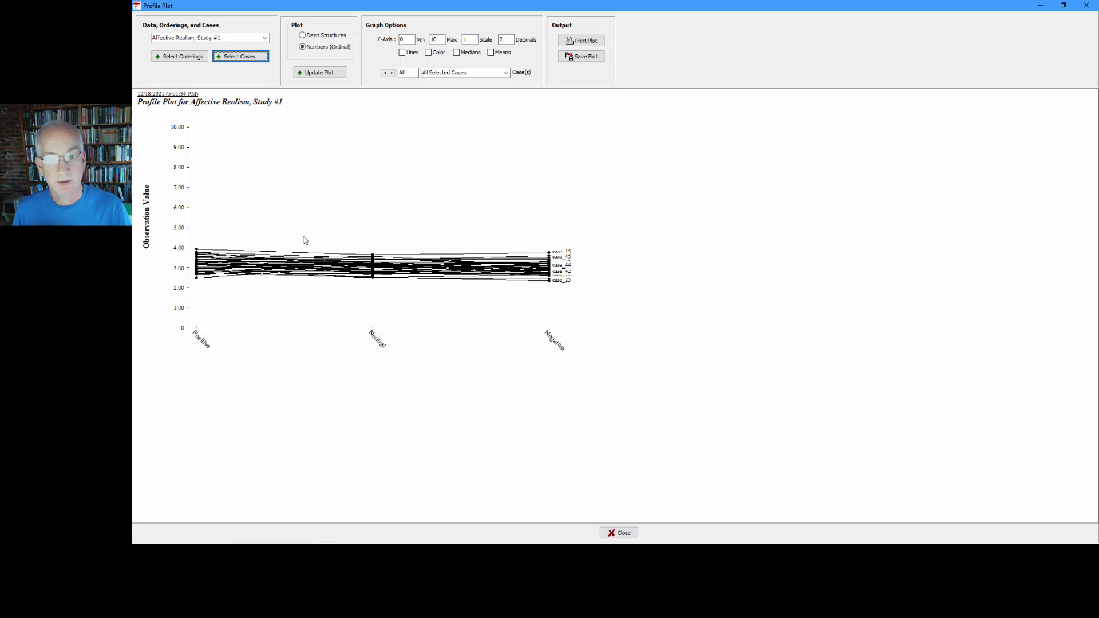
# - Set the plot's Y-axis to a maximum of 5 and a minimum of 1
pyautogui.click(437, 39)
pyautogui.doubleClick(438, 39)
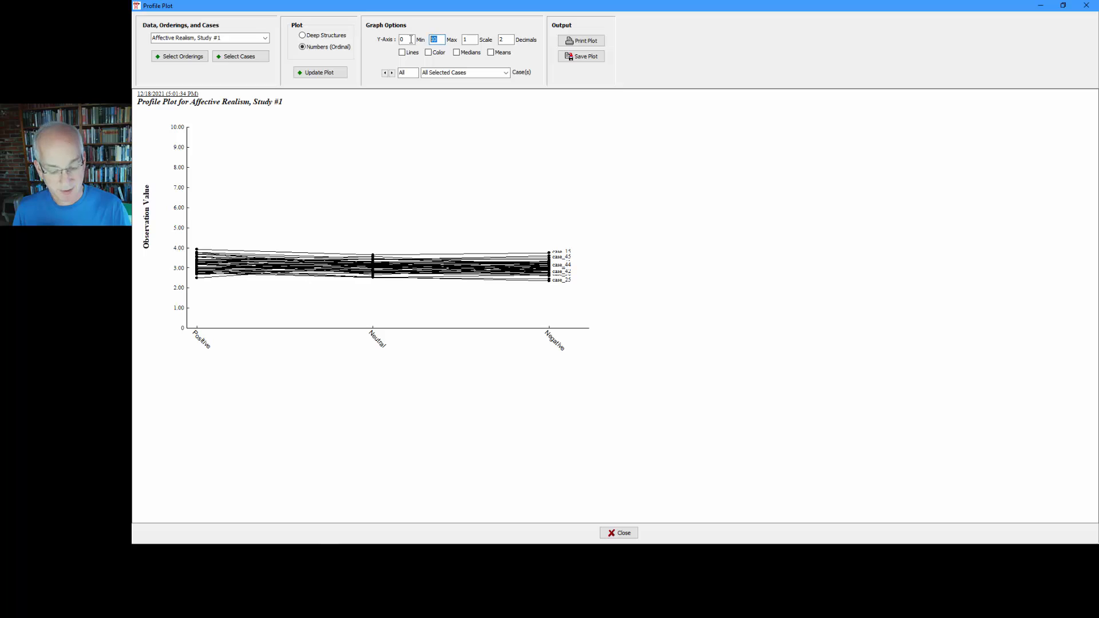
pyautogui.write('5')
pyautogui.press('Return')
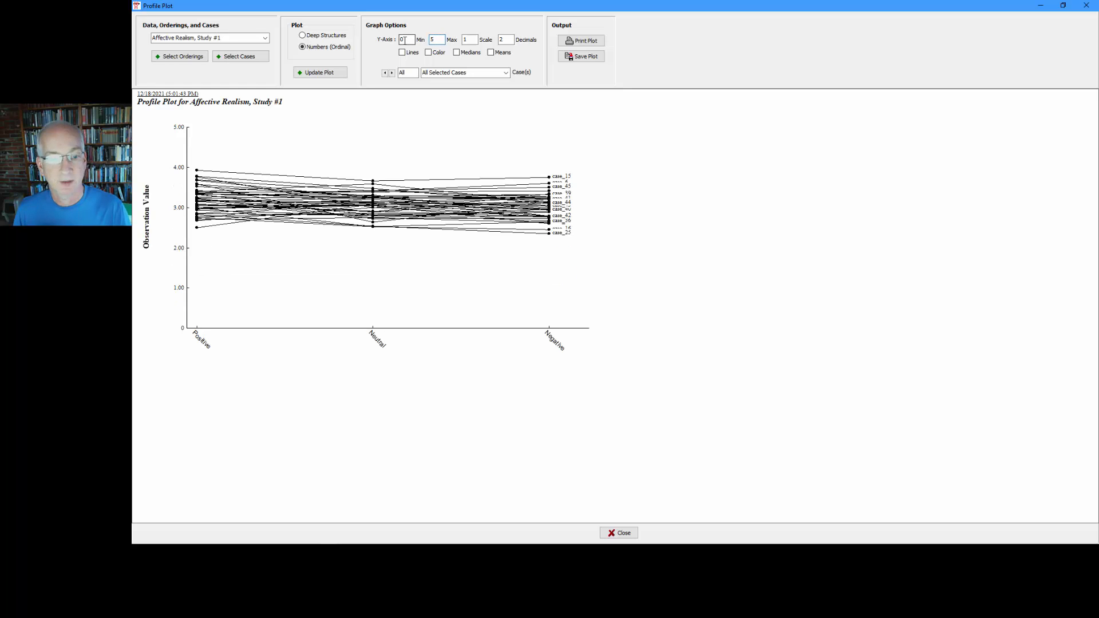
pyautogui.doubleClick(406, 39)
pyautogui.write('1')
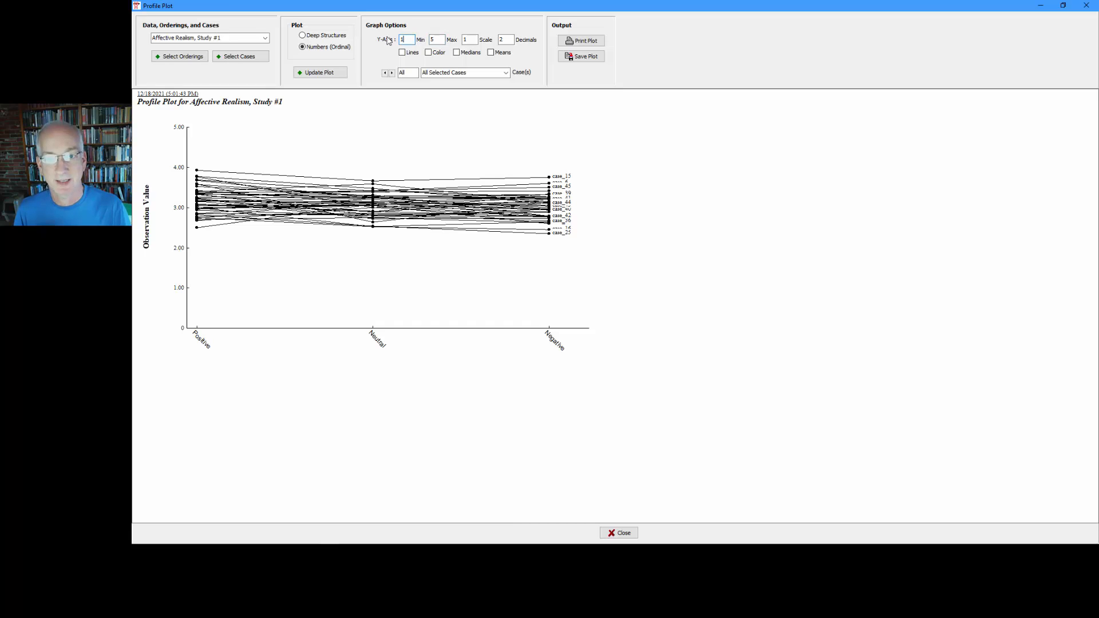
pyautogui.press('Return')
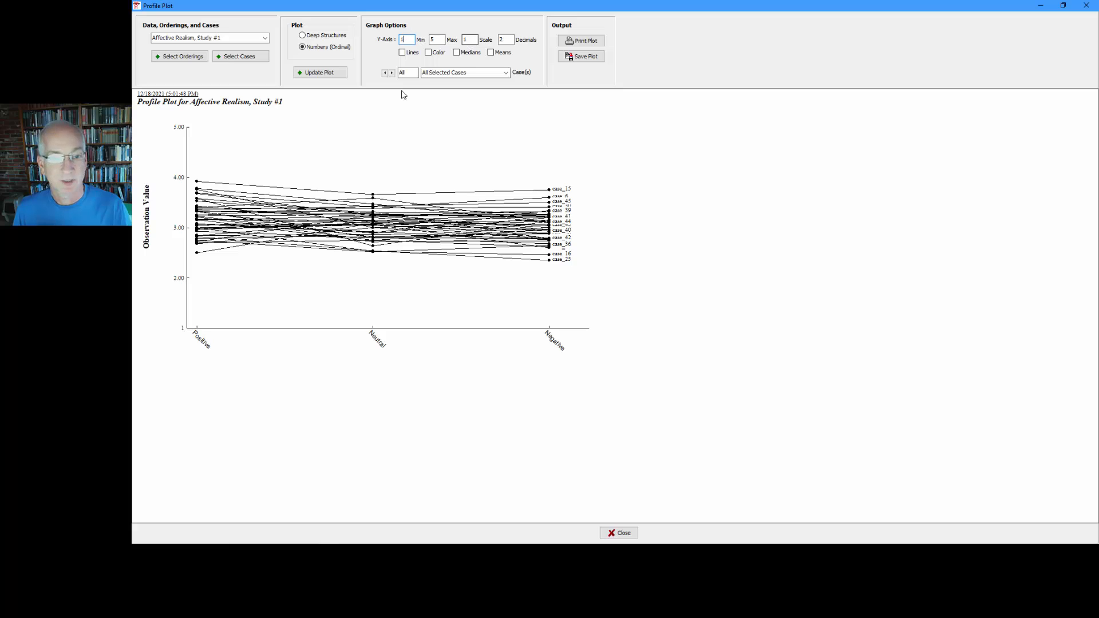
# - Draw the case profiles in color, and preview the medians and means overlays before turning both off
pyautogui.click(431, 54)
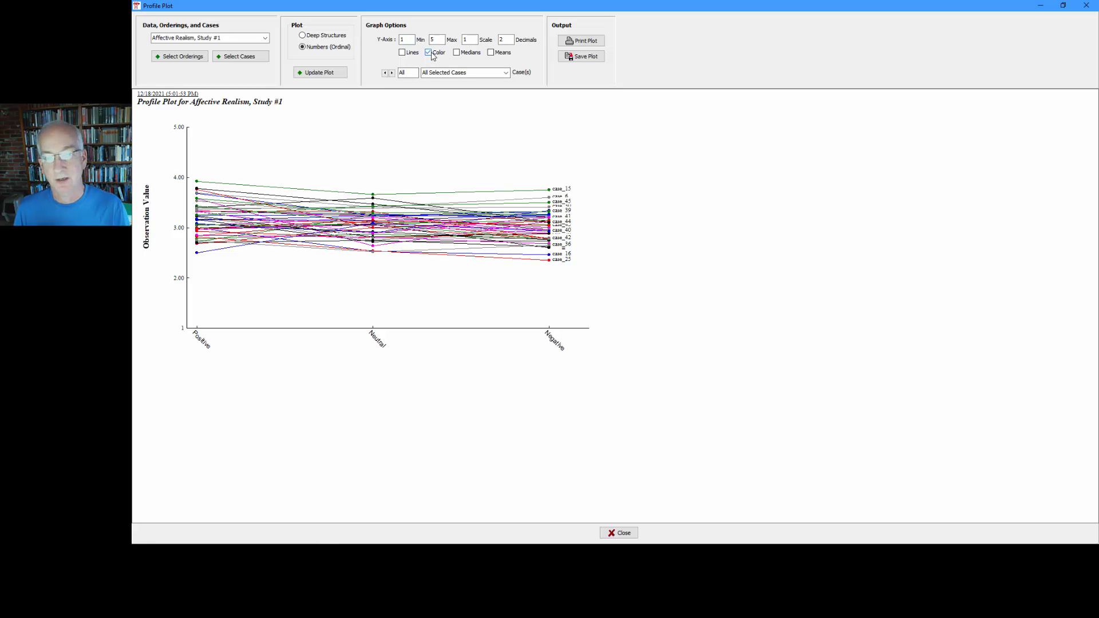
pyautogui.click(458, 53)
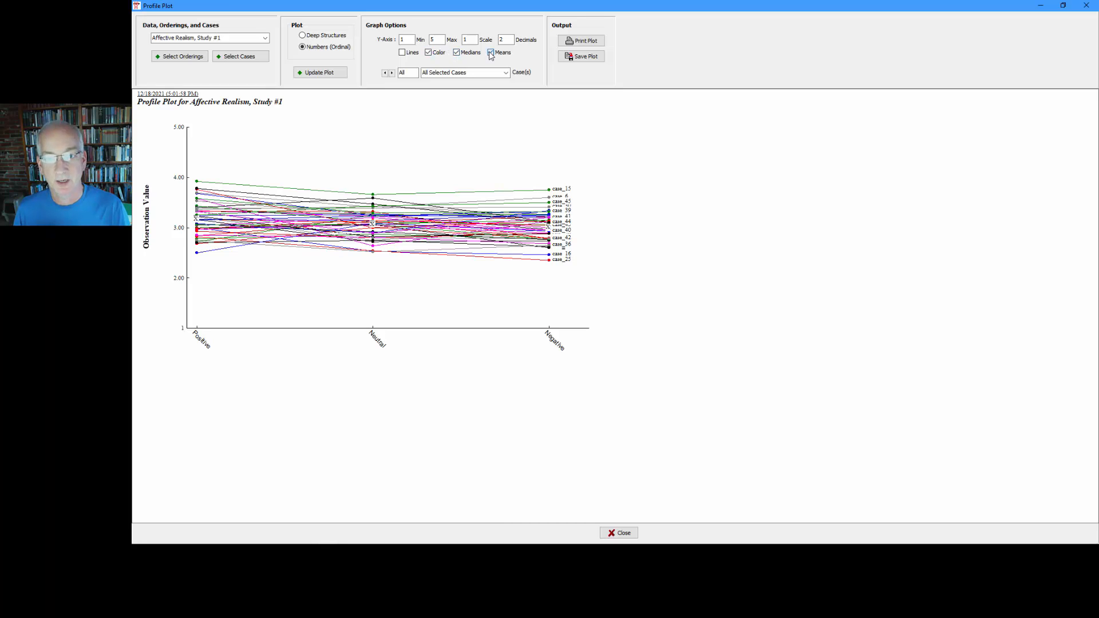
pyautogui.click(491, 54)
pyautogui.click(469, 53)
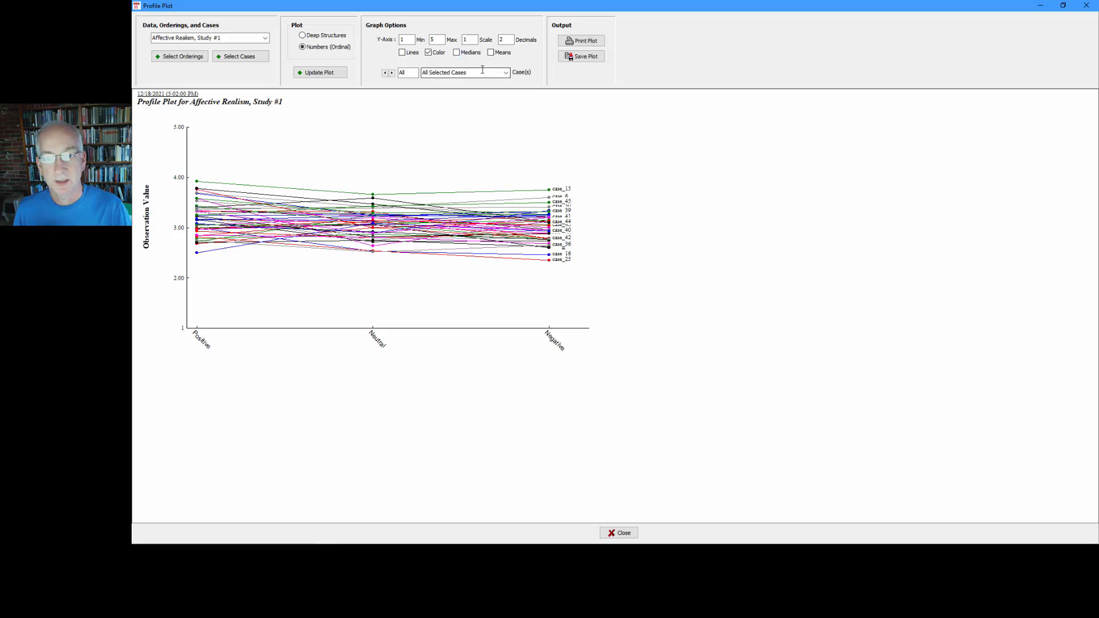
# - Plot the Opposite, Not Fitting and Fit groups one after another to compare their profiles
pyautogui.click(506, 74)
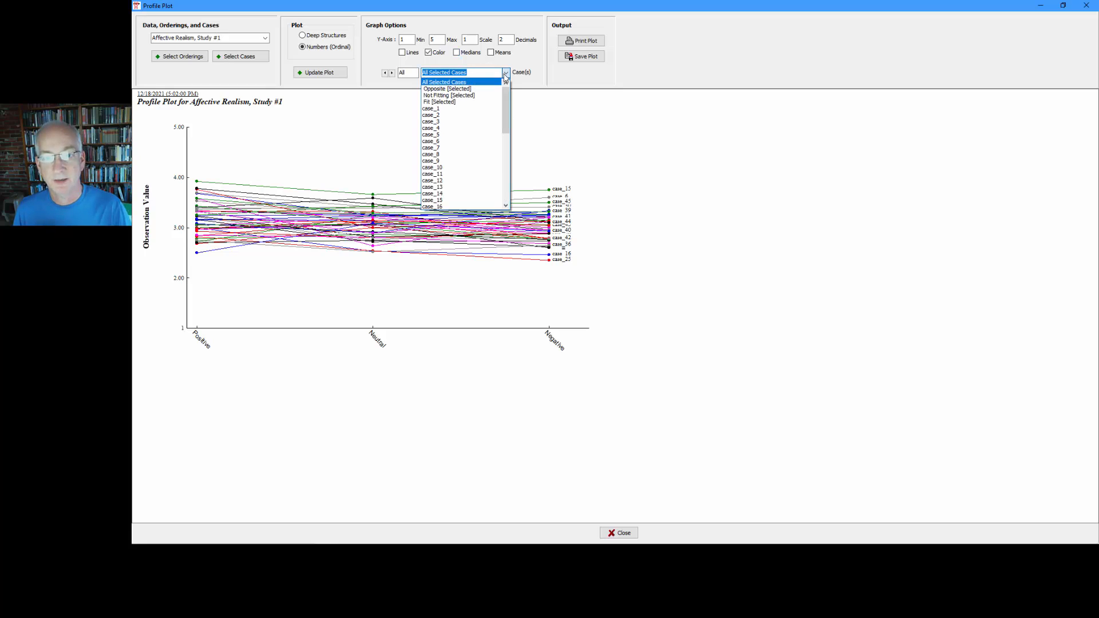
pyautogui.click(471, 89)
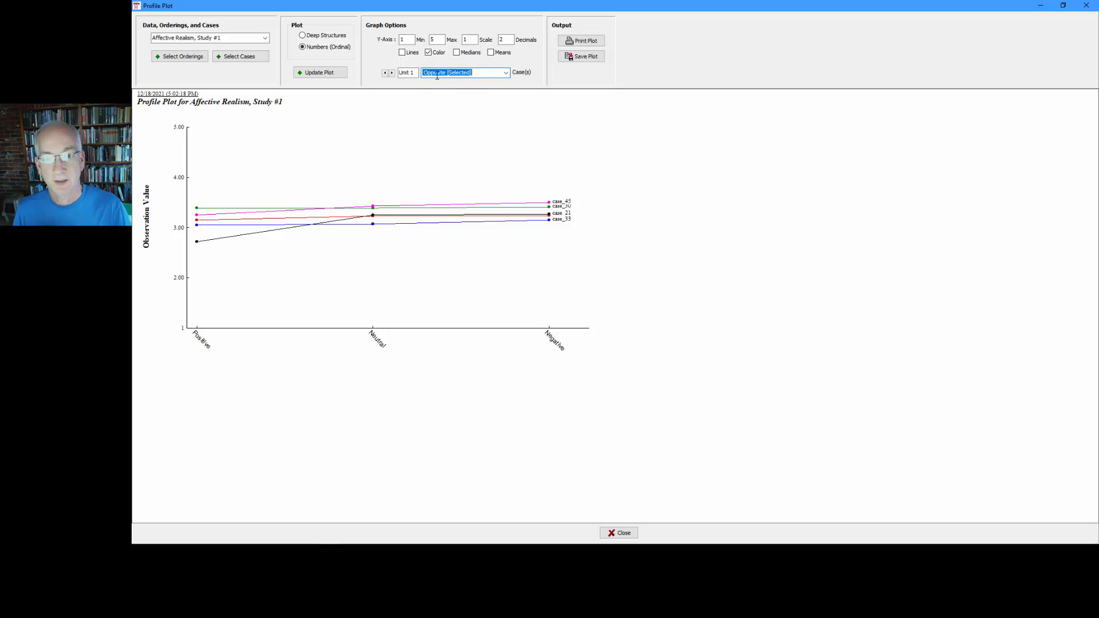
pyautogui.click(392, 73)
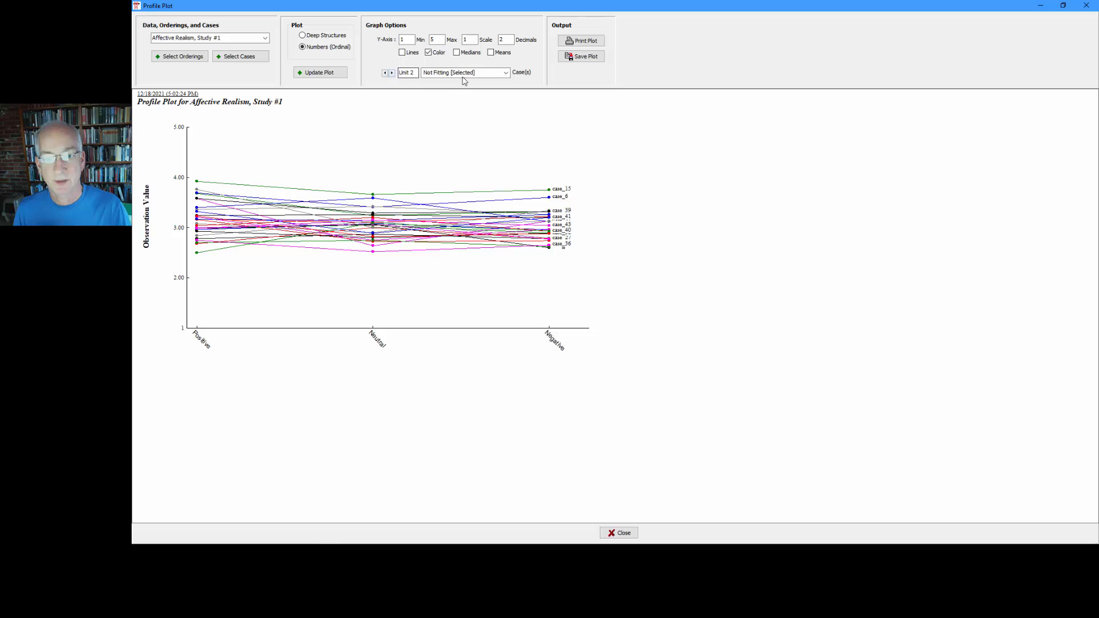
pyautogui.click(392, 73)
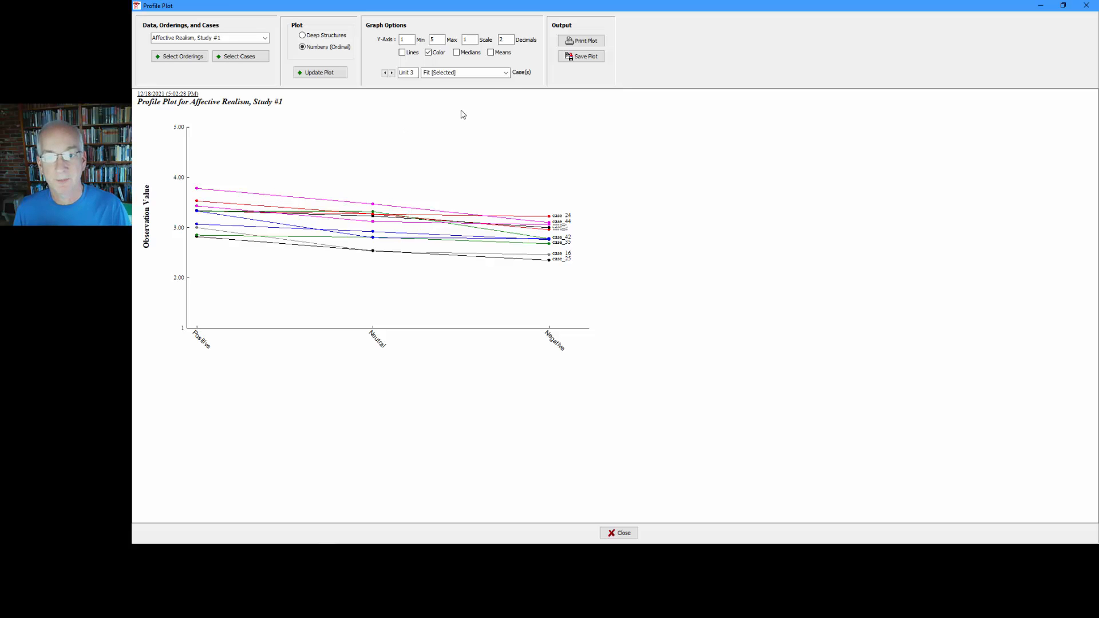
# - View the individual profiles one at a time from case_1 through case_6
pyautogui.click(506, 74)
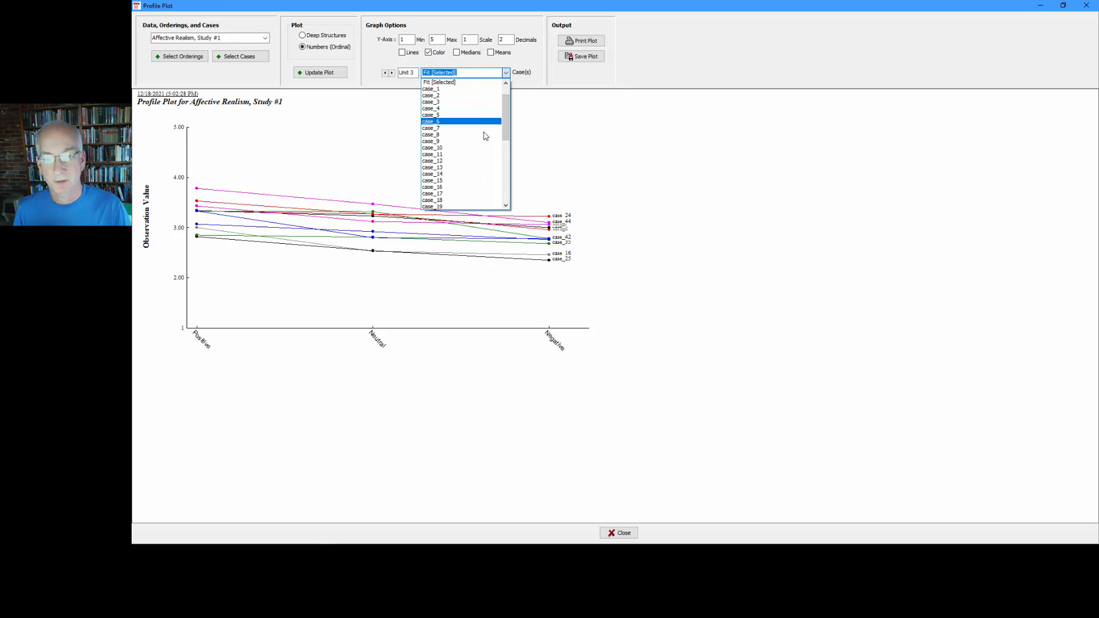
pyautogui.click(475, 89)
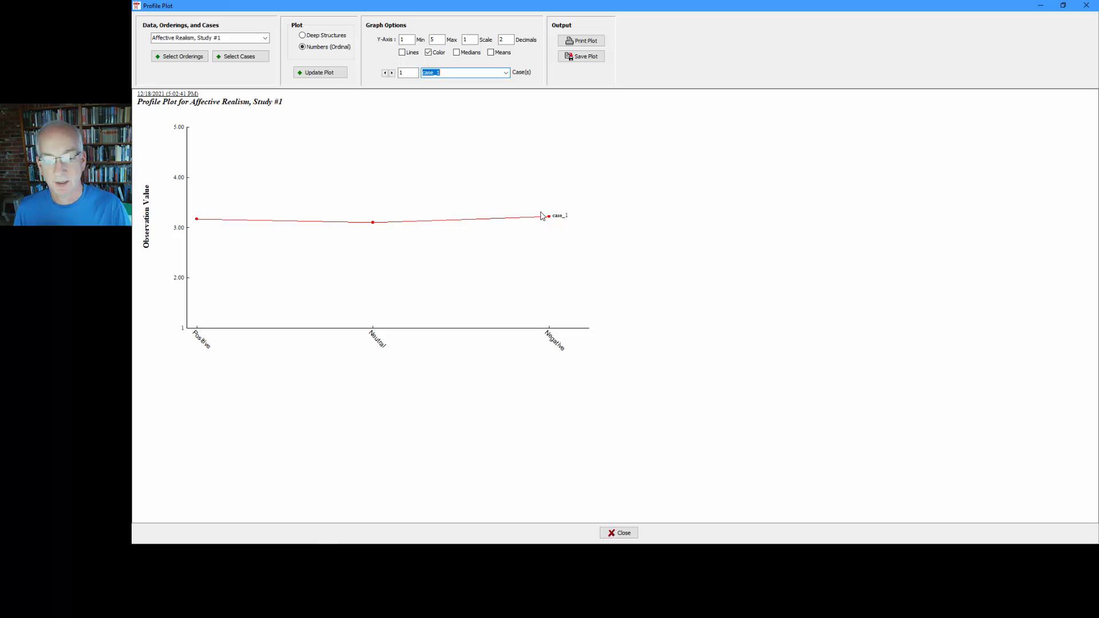
pyautogui.click(392, 74)
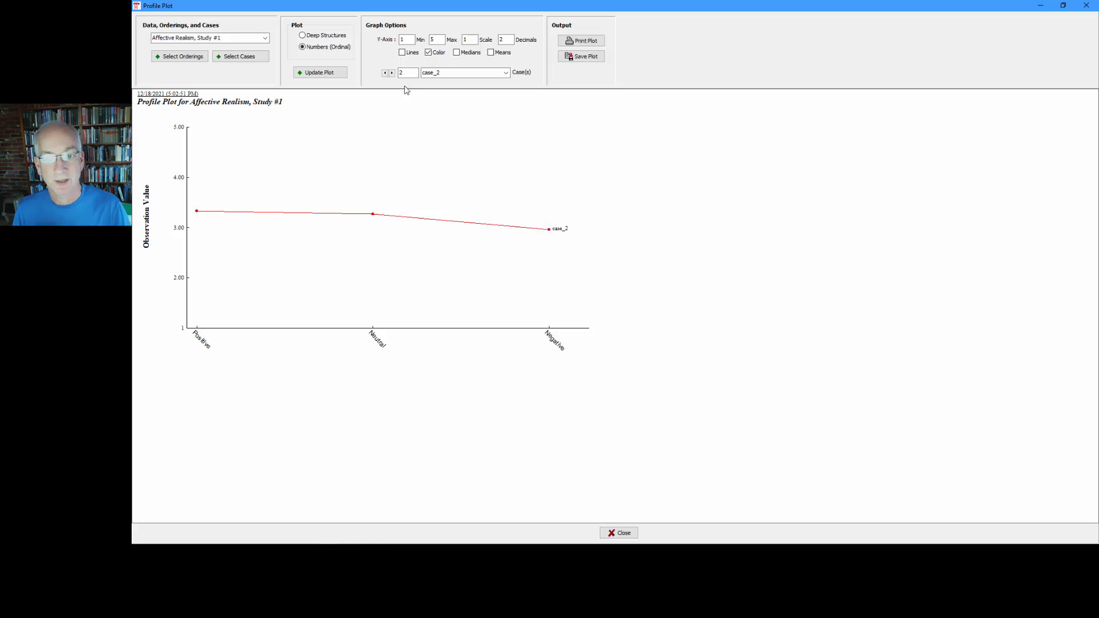
pyautogui.click(392, 73)
pyautogui.click(393, 74)
pyautogui.click(393, 73)
pyautogui.click(392, 74)
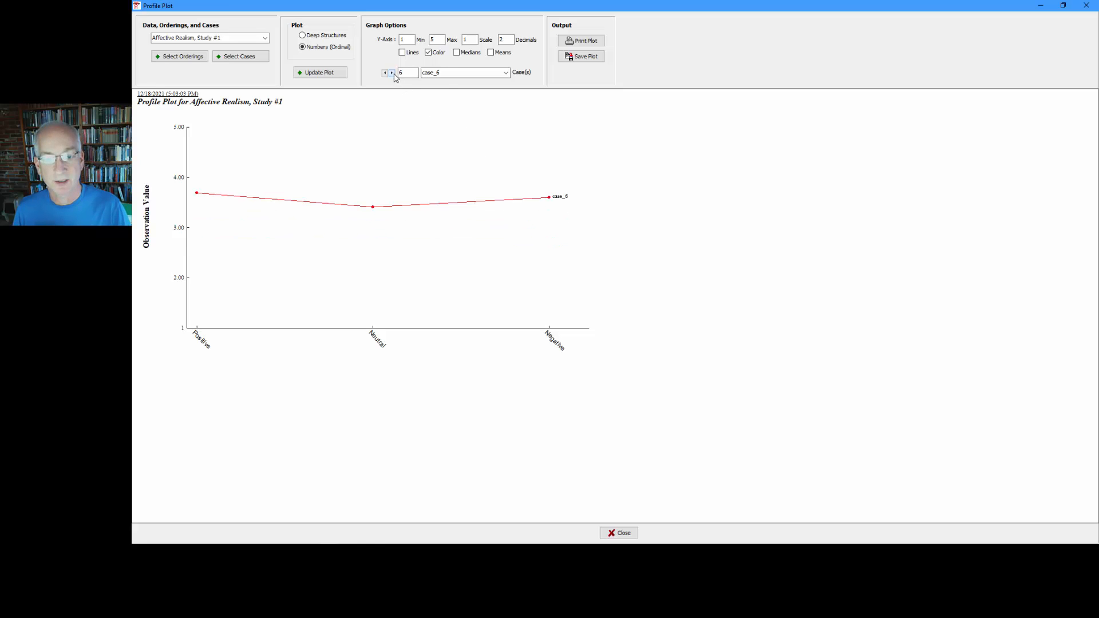
# - Plot the Opposite group again, and check the plot's save option for Windows Metafiles without saving
pyautogui.click(507, 73)
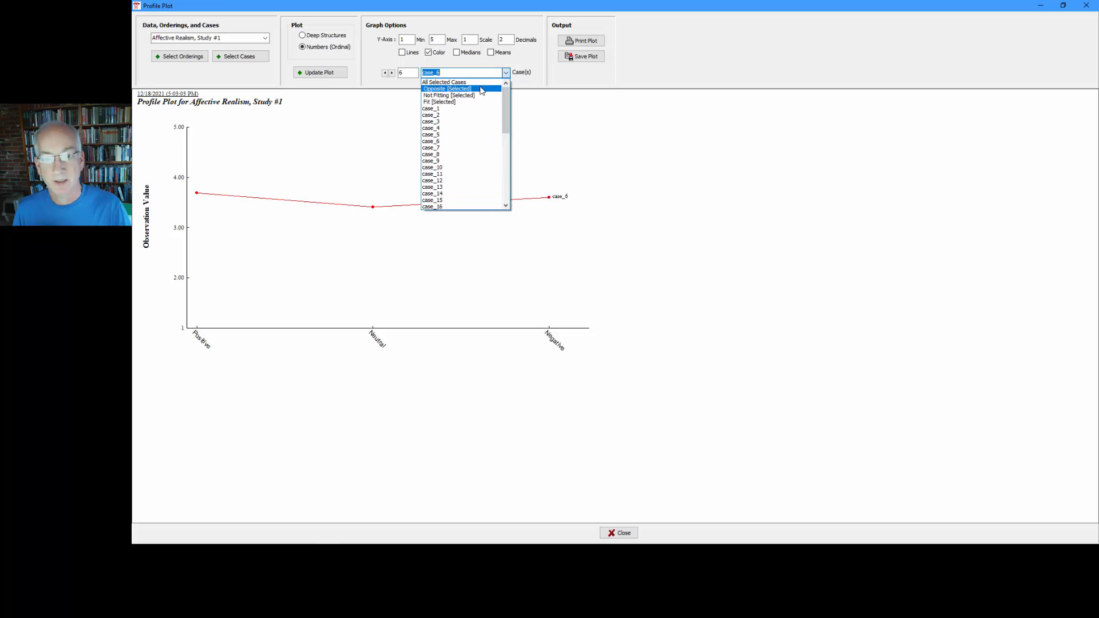
pyautogui.click(481, 90)
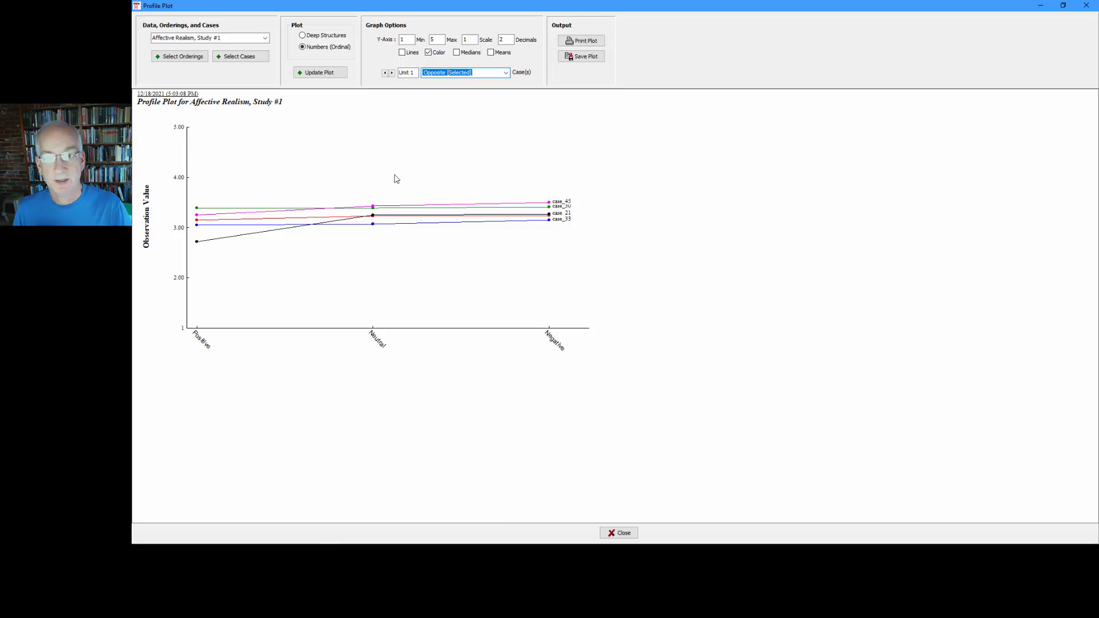
pyautogui.click(575, 59)
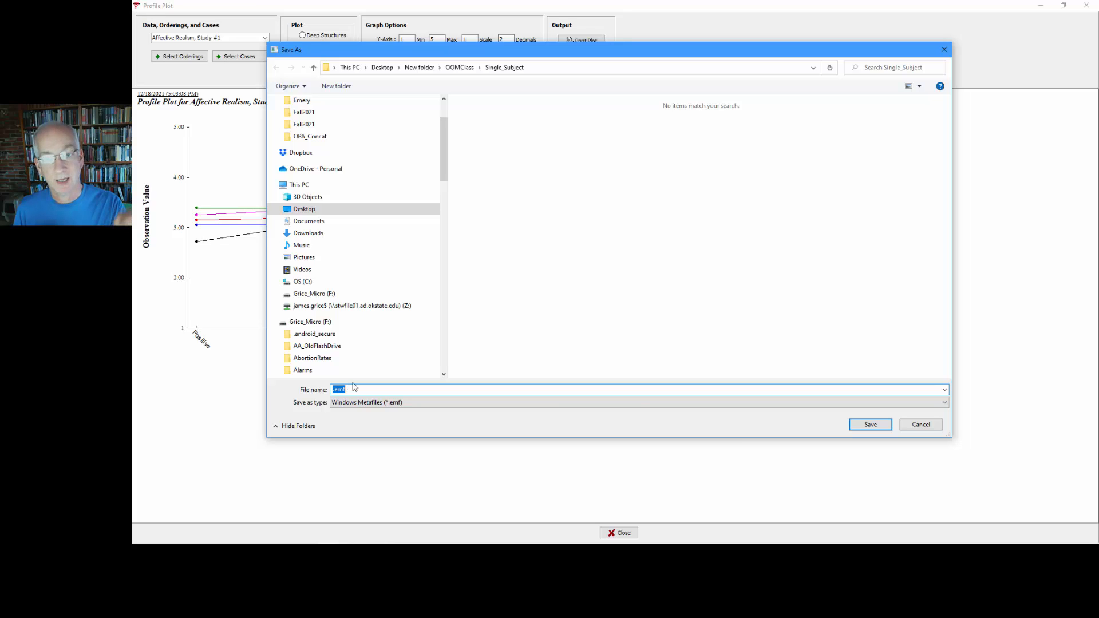
pyautogui.click(918, 424)
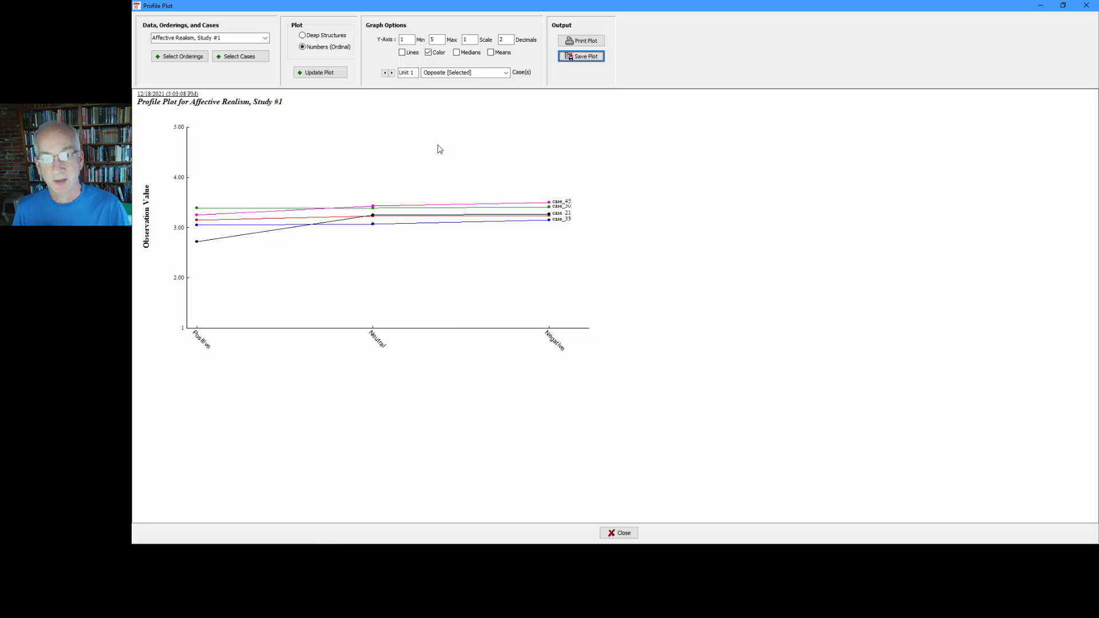
# - Set the Y-axis labels to 1 decimal and open the axis scale value for editing
pyautogui.click(506, 40)
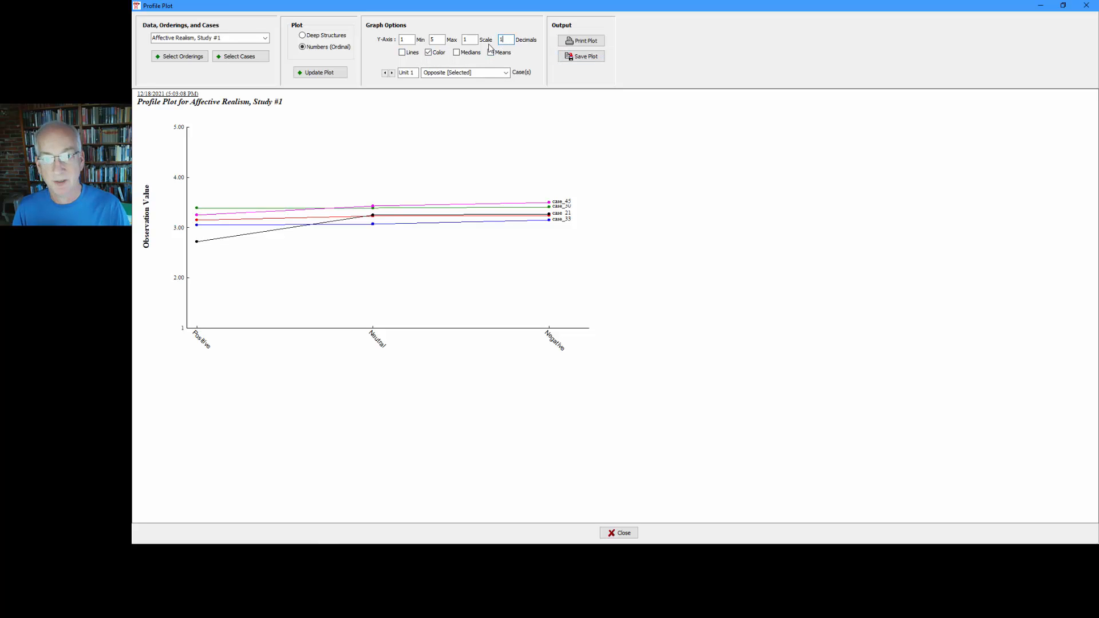
pyautogui.press('Return')
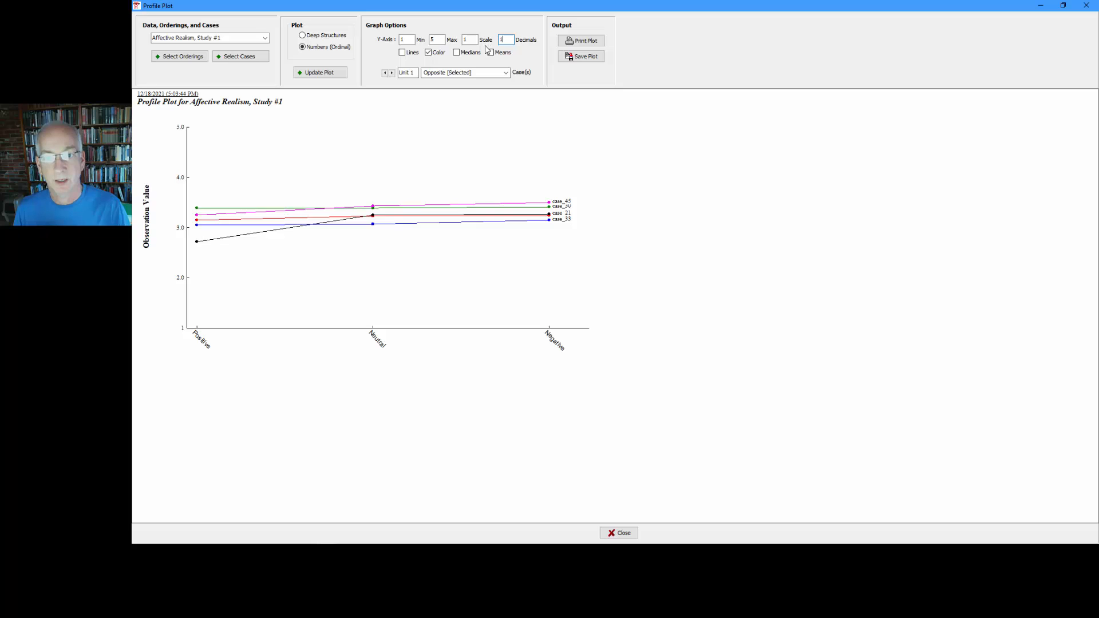
pyautogui.click(465, 39)
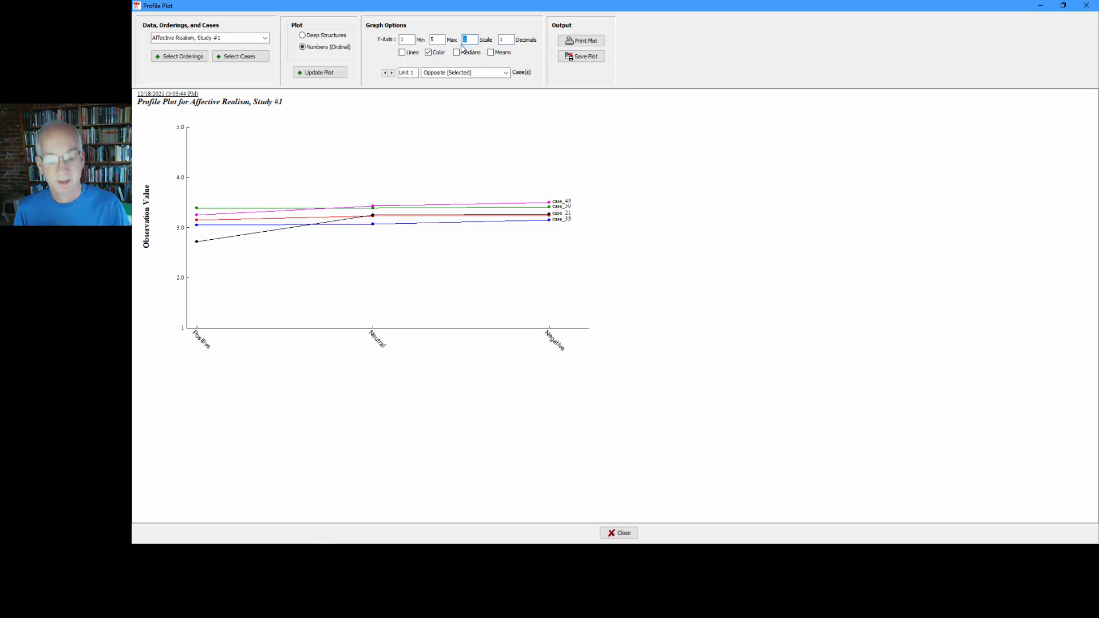